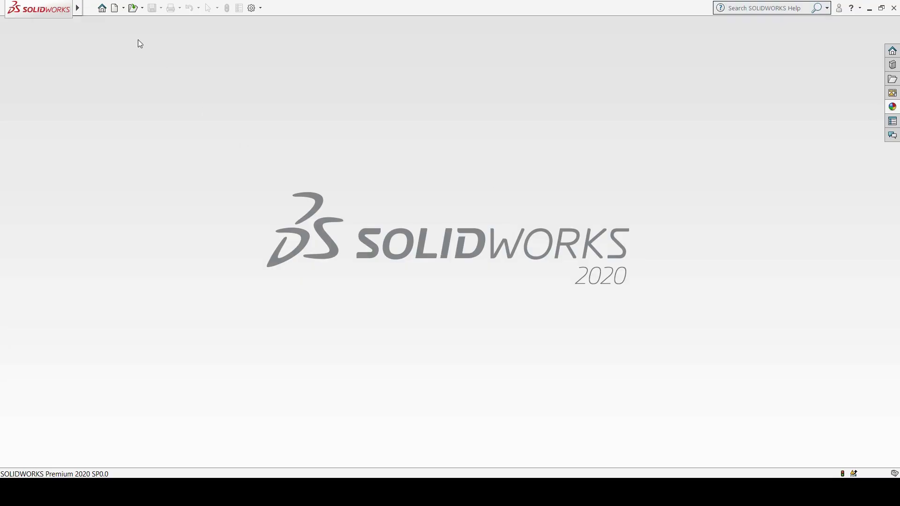
Create a new blank Part document (Part3).
{"action": "left_click", "coordinate": [114, 9]}
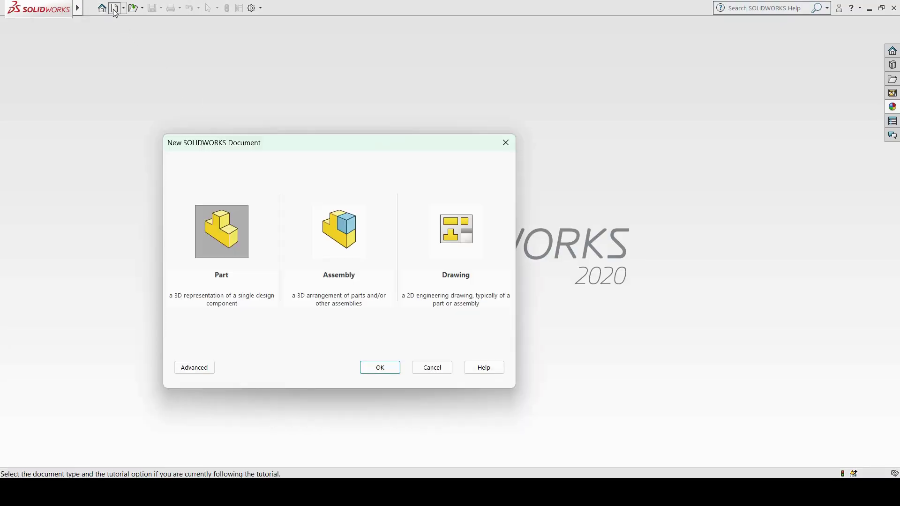
{"action": "left_click", "coordinate": [385, 373]}
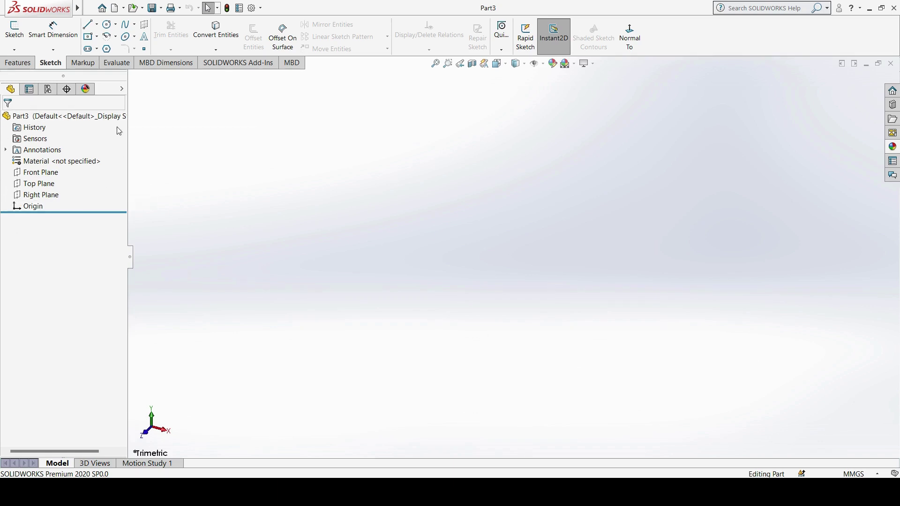
Start a Front Plane sketch with an infinite horizontal construction line through the origin.
{"action": "left_click", "coordinate": [38, 173]}
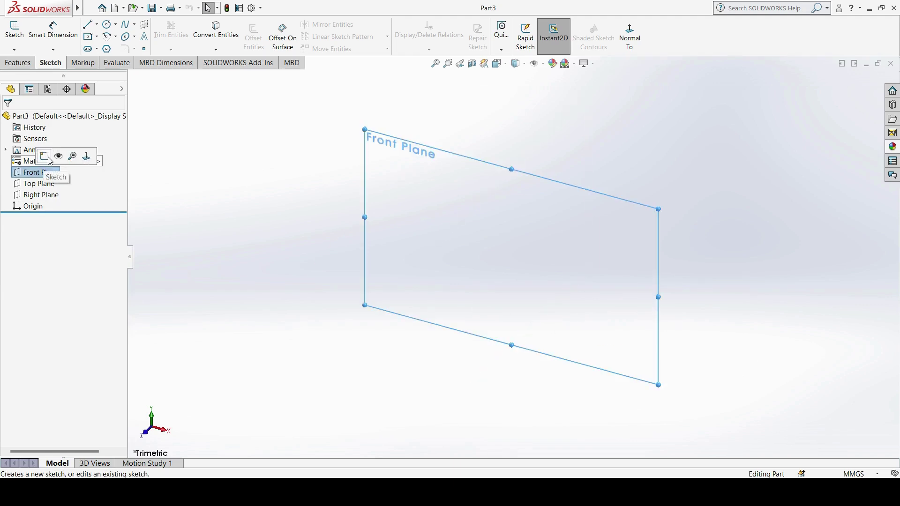
{"action": "left_click", "coordinate": [44, 156]}
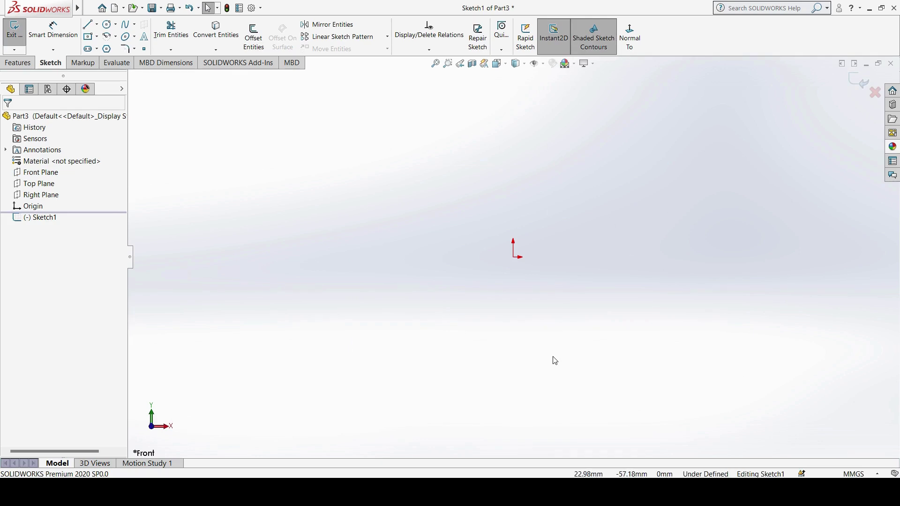
{"action": "left_click", "coordinate": [88, 28]}
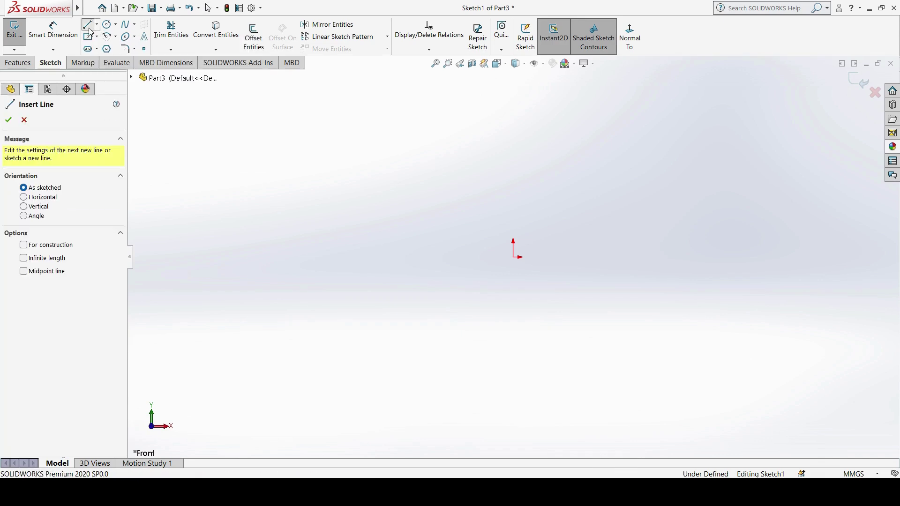
{"action": "left_click", "coordinate": [41, 200]}
{"action": "left_click", "coordinate": [23, 245]}
{"action": "left_click", "coordinate": [24, 258]}
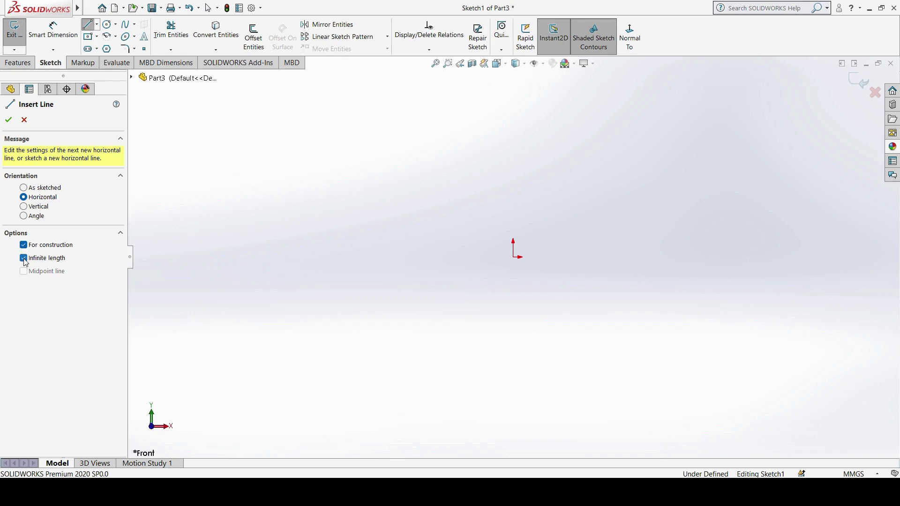
{"action": "left_click", "coordinate": [513, 257]}
Add an infinite vertical construction line through the origin.
{"action": "left_click", "coordinate": [9, 119]}
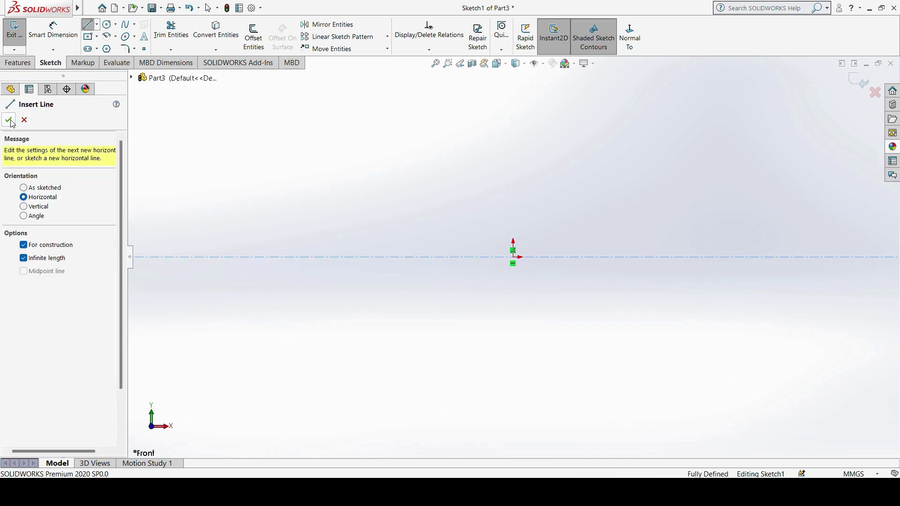
{"action": "left_click", "coordinate": [32, 206]}
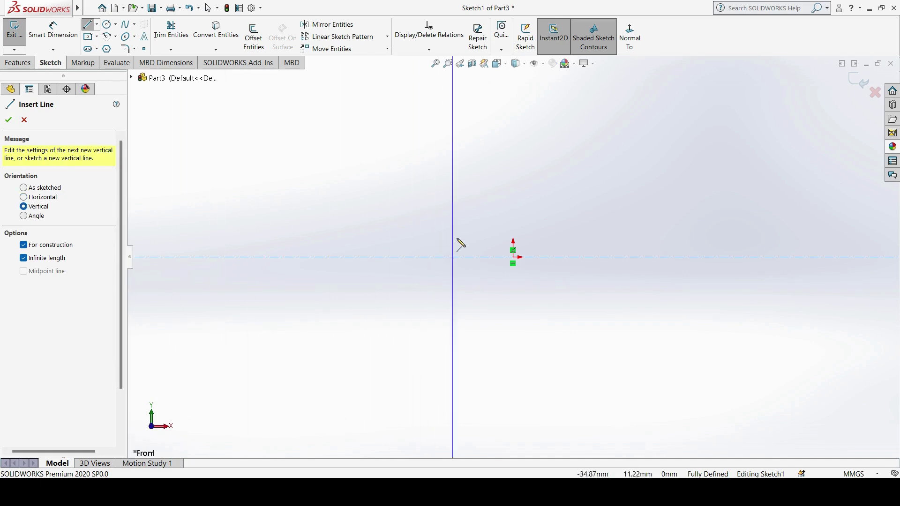
{"action": "left_click", "coordinate": [513, 256]}
{"action": "key", "text": "Escape"}
{"action": "key", "text": "Escape"}
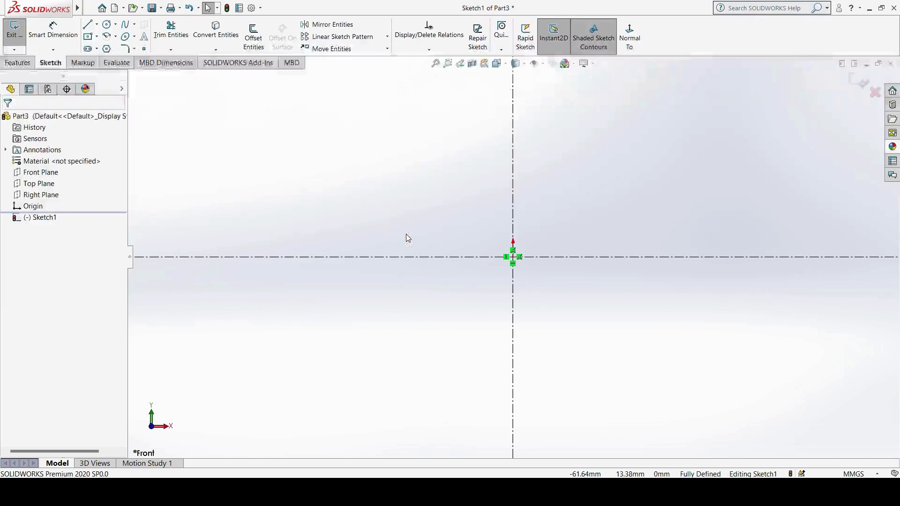
Draw two concentric circles centred on the origin.
{"action": "left_click", "coordinate": [107, 26]}
{"action": "left_click_drag", "start_coordinate": [514, 259], "coordinate": [568, 301]}
{"action": "left_click_drag", "start_coordinate": [514, 259], "coordinate": [601, 318]}
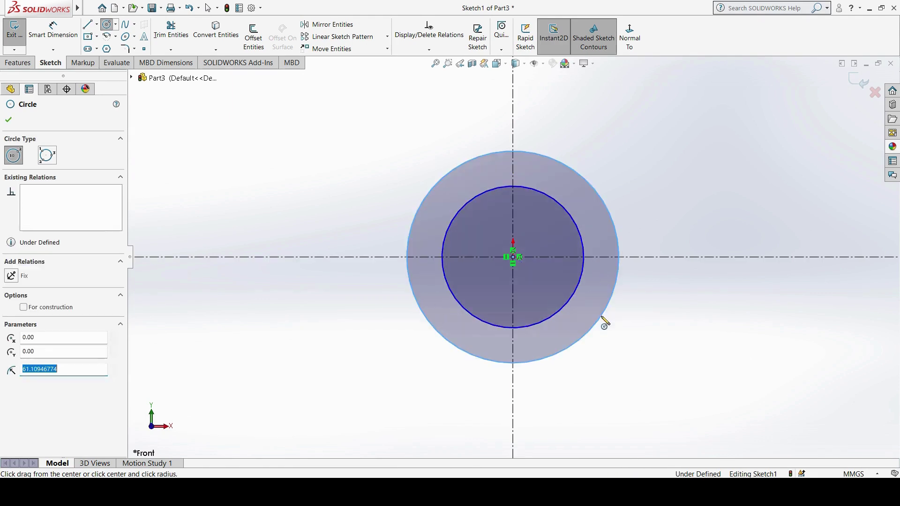
Dimension the inner circle Ø75 and the outer circle Ø80.
{"action": "left_click", "coordinate": [58, 36]}
{"action": "left_click", "coordinate": [453, 215]}
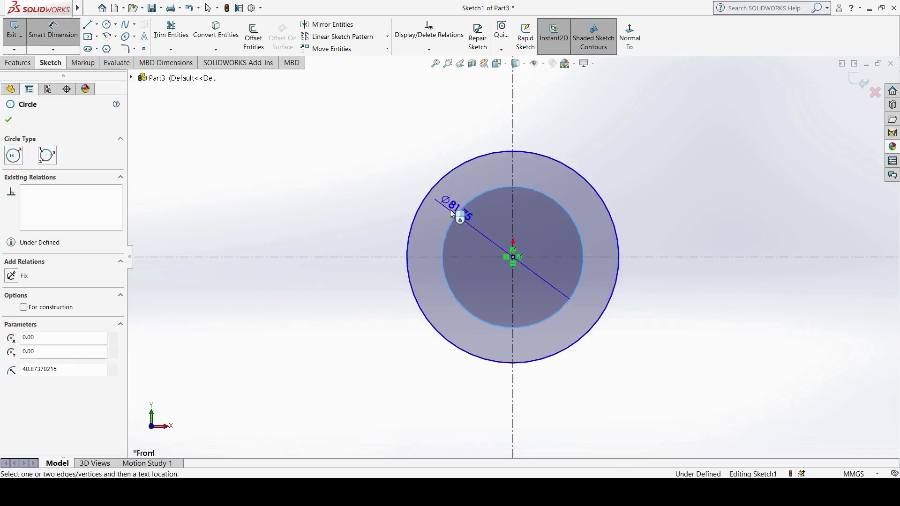
{"action": "left_click", "coordinate": [387, 150]}
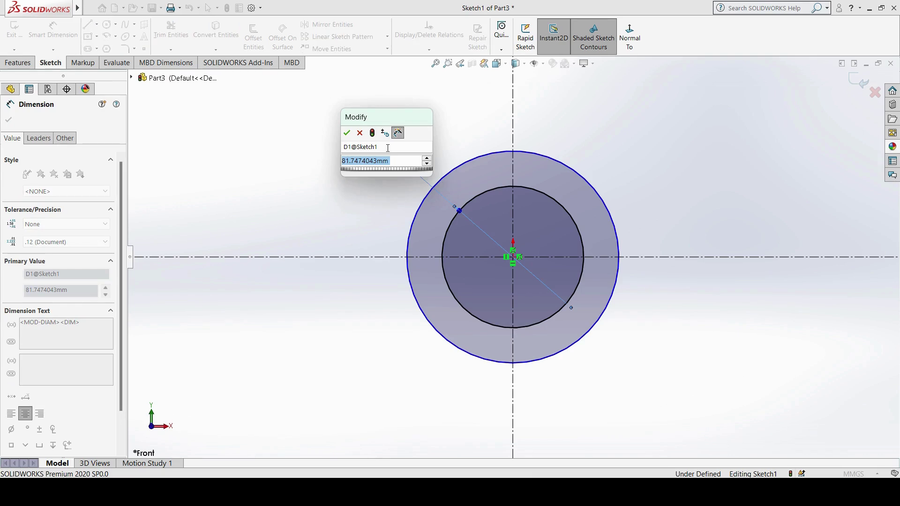
{"action": "type", "text": "75"}
{"action": "key", "text": "Return"}
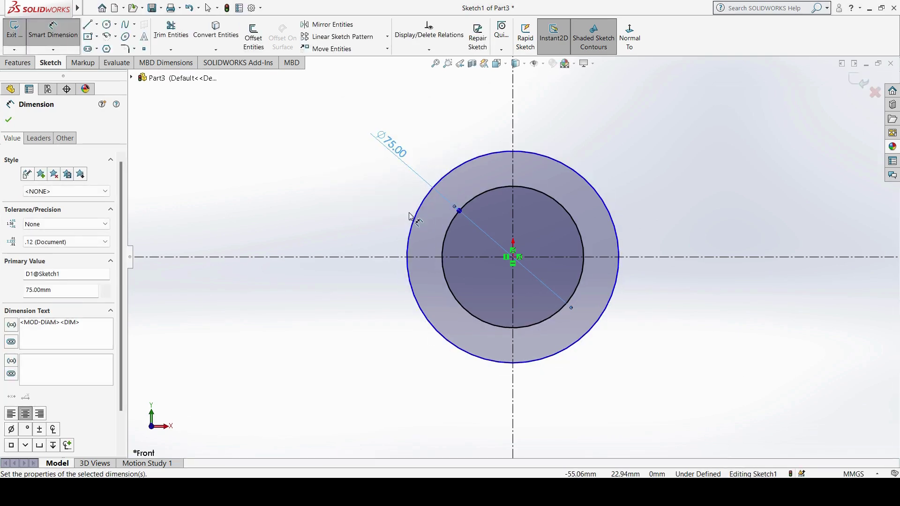
{"action": "left_click", "coordinate": [422, 216]}
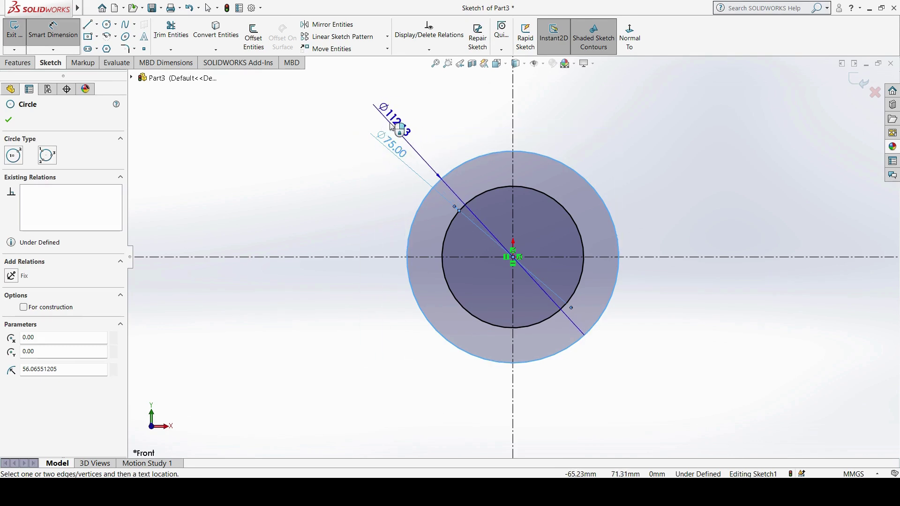
{"action": "left_click", "coordinate": [389, 126]}
{"action": "type", "text": "80"}
{"action": "key", "text": "Return"}
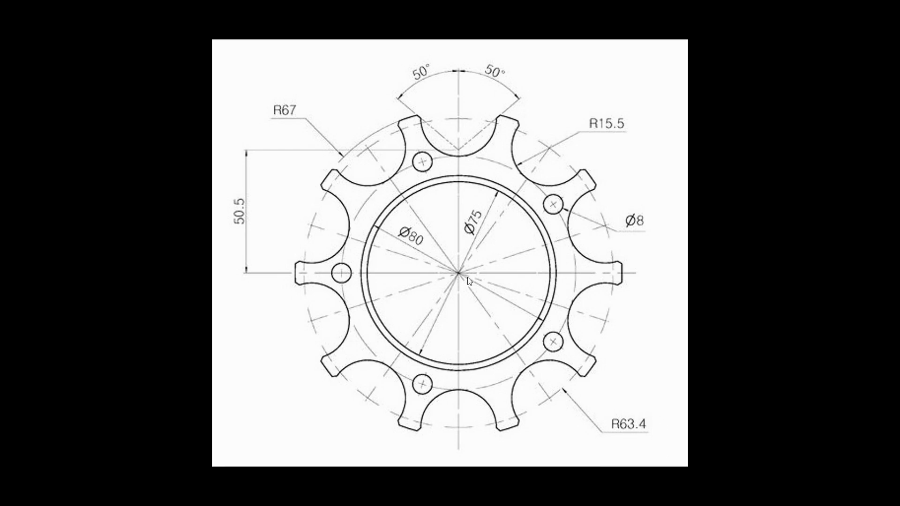
{"action": "key", "text": "alt+Tab"}
Draw a large construction circle on the origin and give it a diameter dimension.
{"action": "left_click", "coordinate": [106, 24]}
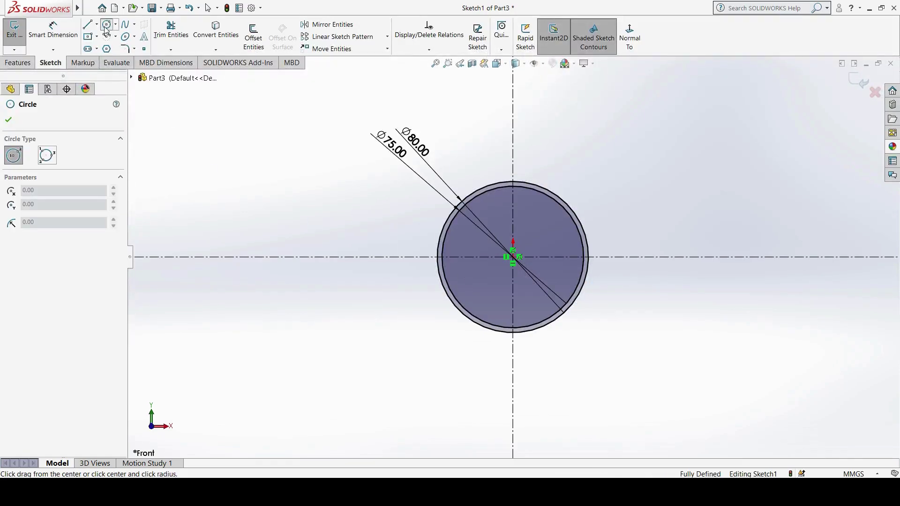
{"action": "left_click_drag", "start_coordinate": [514, 259], "coordinate": [611, 325]}
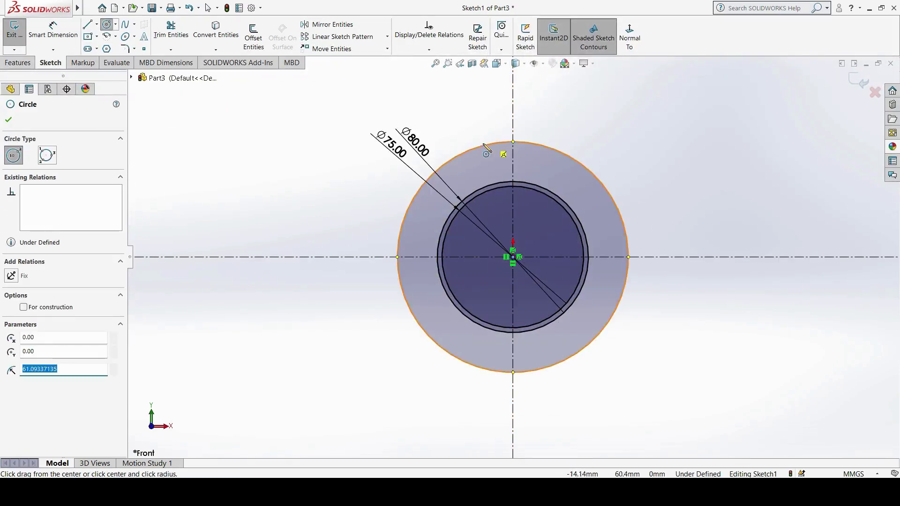
{"action": "left_click", "coordinate": [23, 308]}
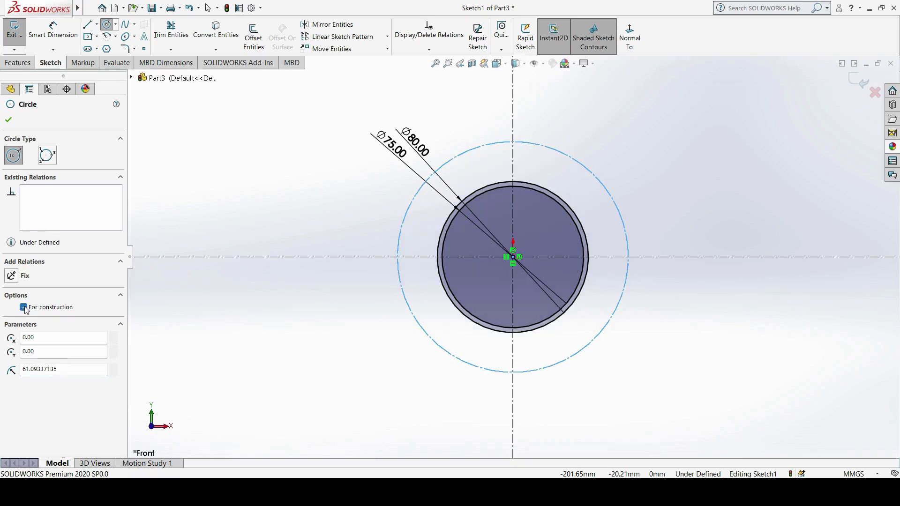
{"action": "left_click", "coordinate": [9, 120]}
{"action": "key", "text": "d"}
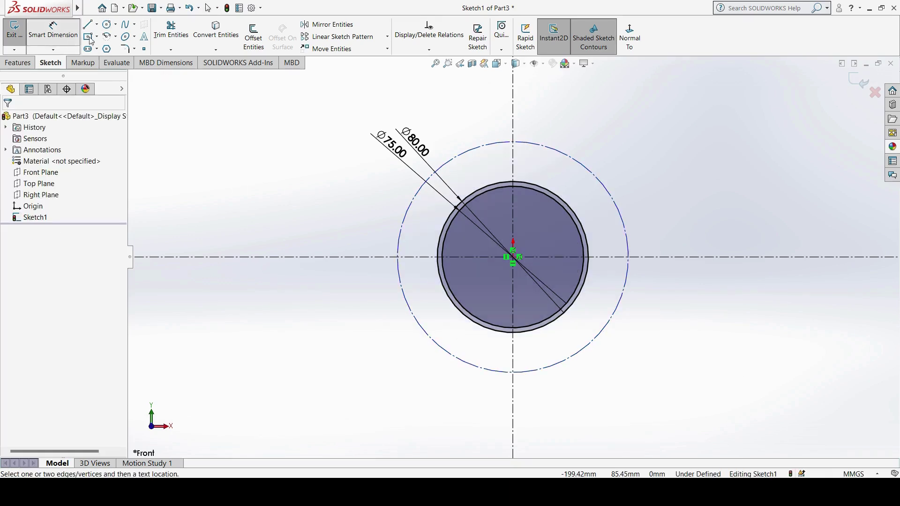
{"action": "left_click", "coordinate": [607, 338]}
{"action": "left_click", "coordinate": [675, 380]}
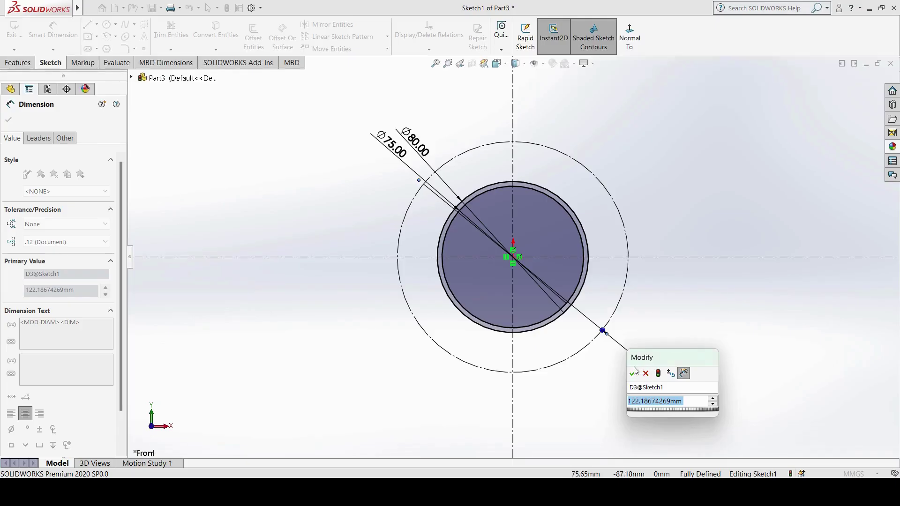
{"action": "left_click", "coordinate": [634, 372]}
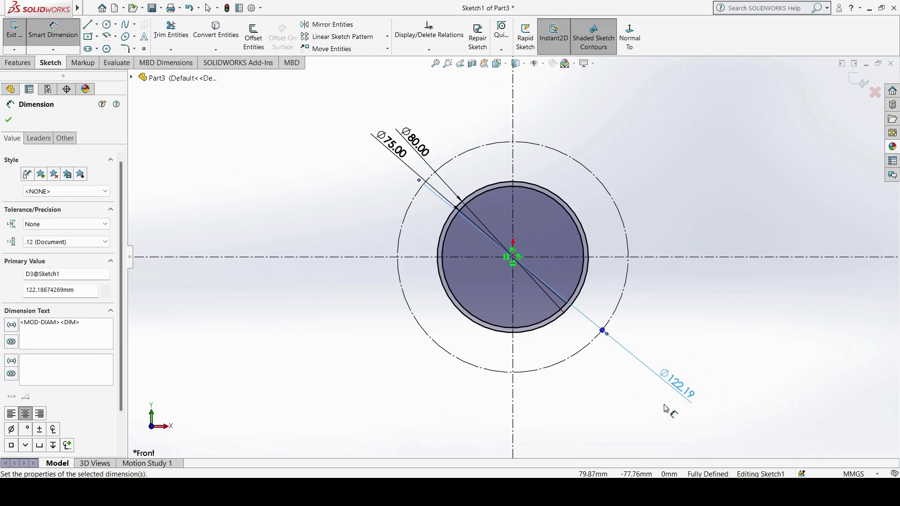
Show that dimension as a radius and set it to R63.4.
{"action": "left_click", "coordinate": [37, 138]}
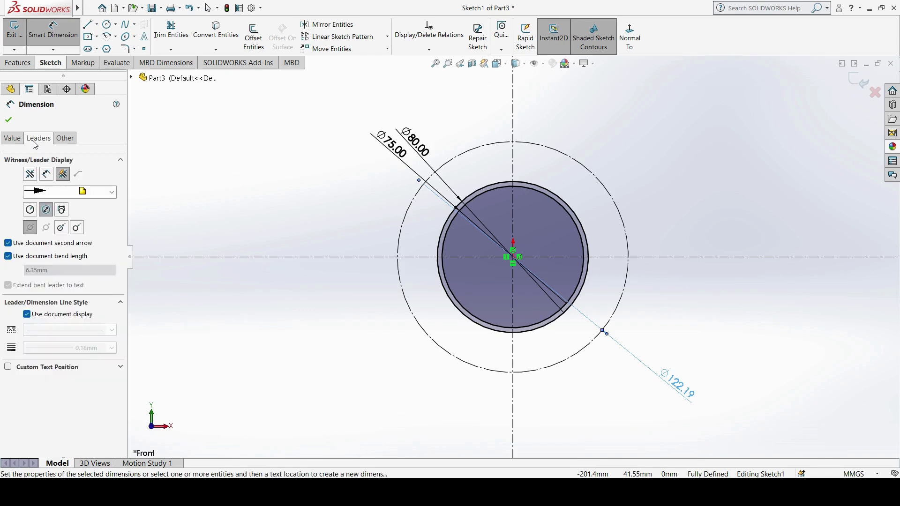
{"action": "left_click", "coordinate": [30, 215]}
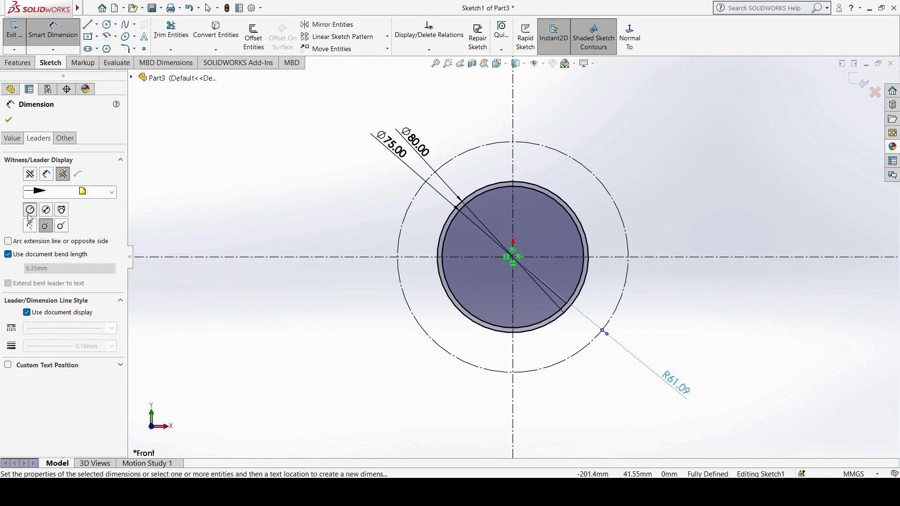
{"action": "left_click", "coordinate": [8, 119]}
{"action": "left_click", "coordinate": [538, 369]}
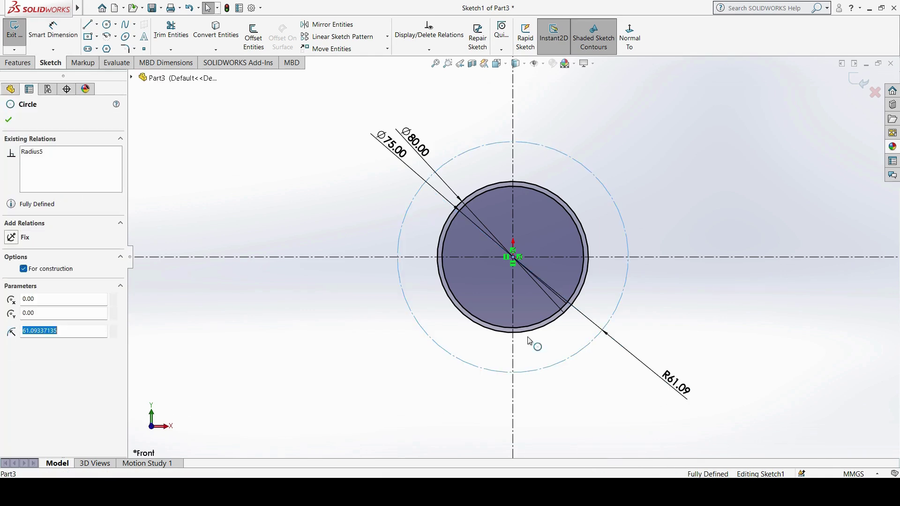
{"action": "double_click", "coordinate": [675, 392]}
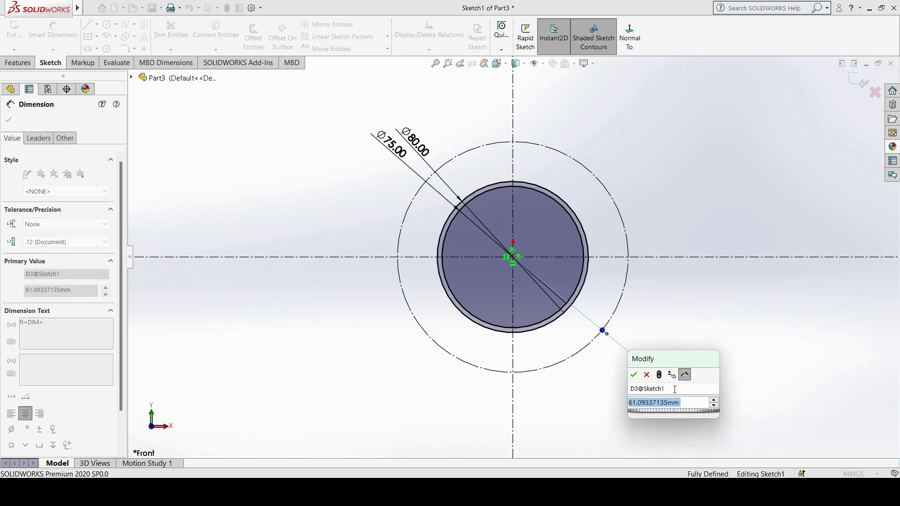
{"action": "type", "text": "63.4"}
{"action": "key", "text": "Return"}
{"action": "left_click", "coordinate": [761, 342]}
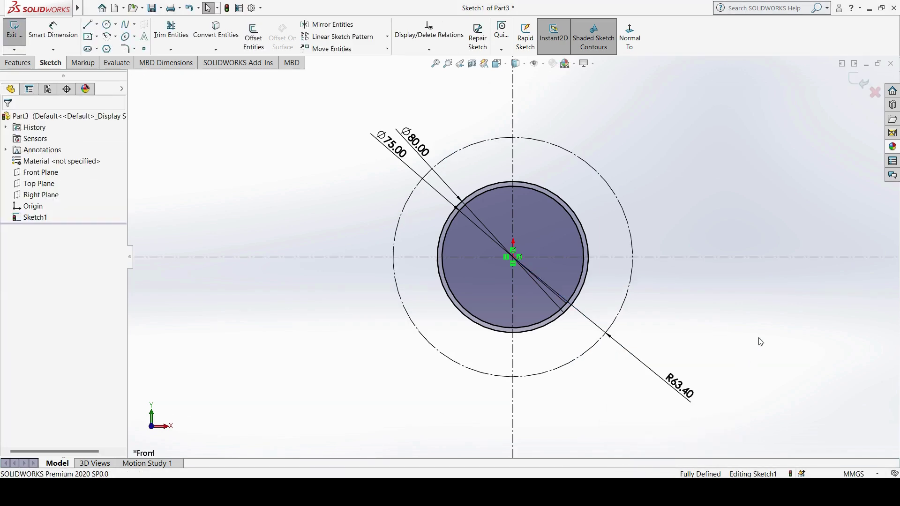
Check the reference drawing, then return to the sketch and readjust the zoom.
{"action": "key", "text": "alt+Tab"}
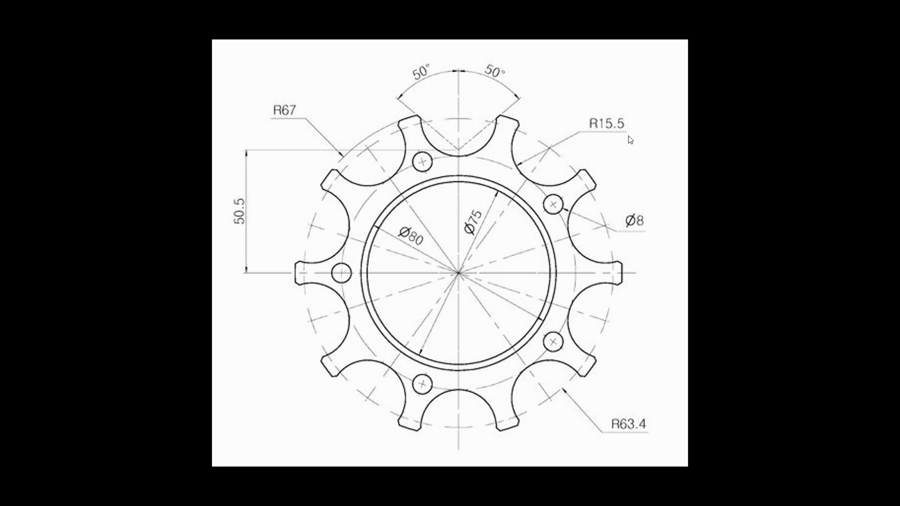
{"action": "key", "text": "alt+Tab"}
{"action": "scroll", "coordinate": [568, 147], "scroll_direction": "up", "scroll_amount": 2}
{"action": "scroll", "coordinate": [569, 147], "scroll_direction": "down", "scroll_amount": 3}
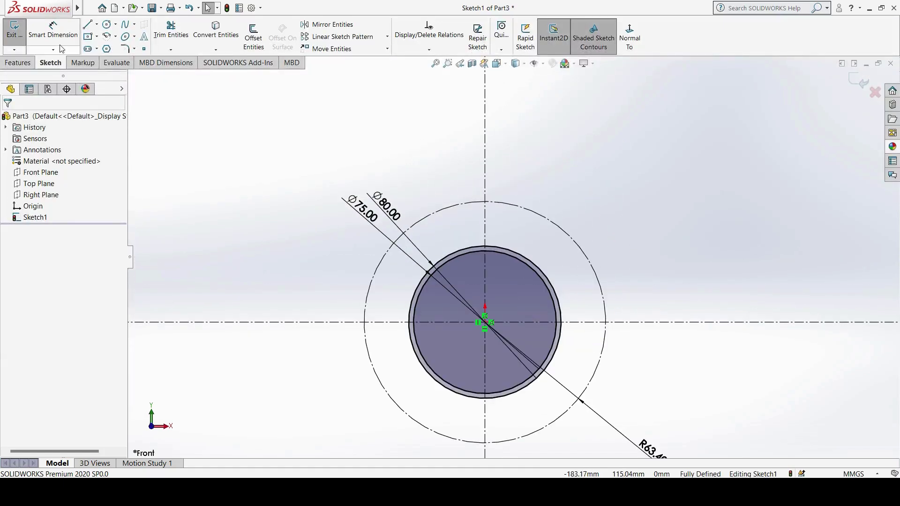
Draw a circle centred on the top of the R63.4 construction circle and dimension it.
{"action": "left_click", "coordinate": [106, 24]}
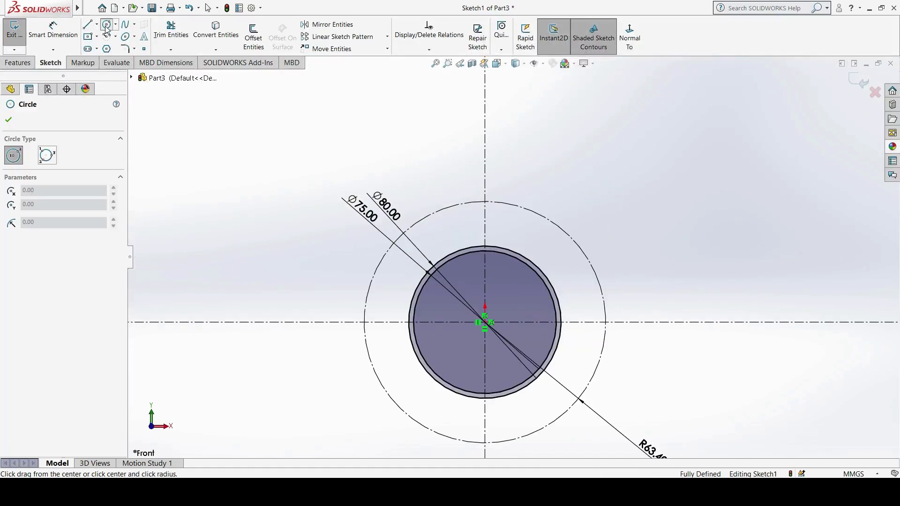
{"action": "left_click", "coordinate": [485, 202]}
{"action": "left_click", "coordinate": [512, 221]}
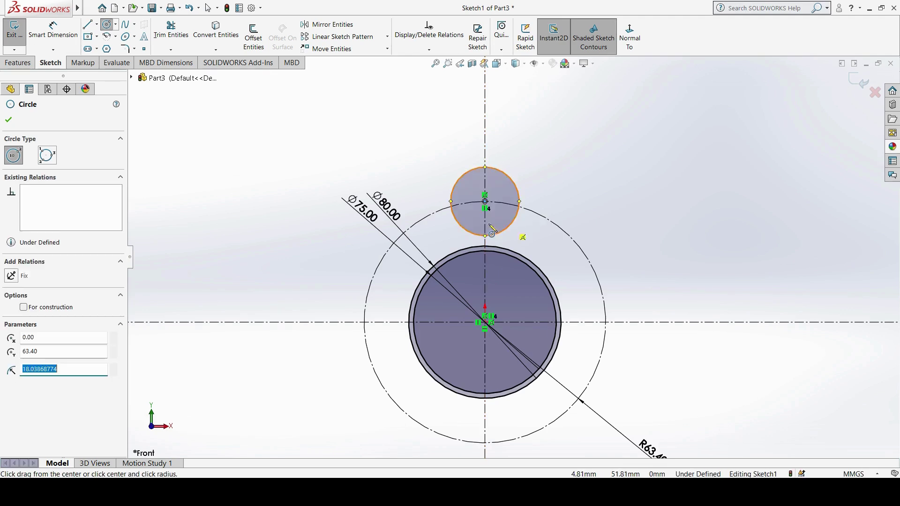
{"action": "left_click", "coordinate": [53, 32]}
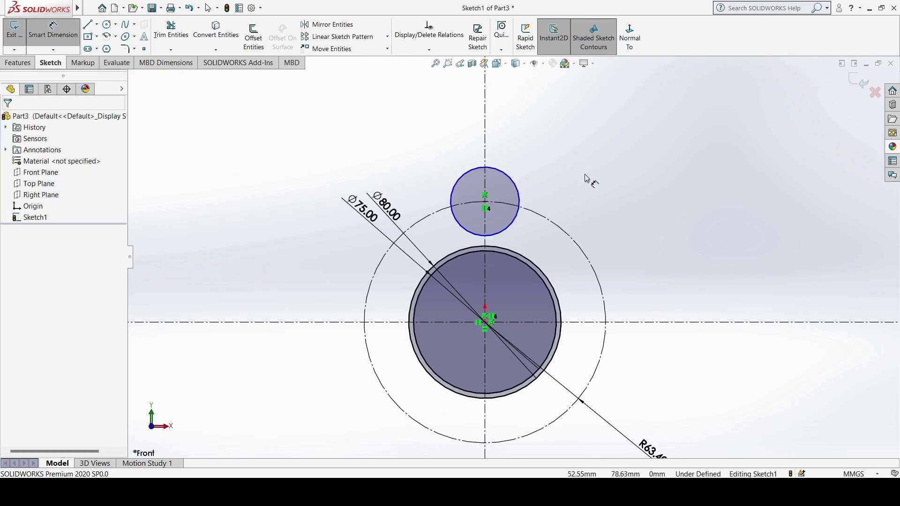
{"action": "left_click", "coordinate": [519, 190]}
{"action": "left_click", "coordinate": [561, 144]}
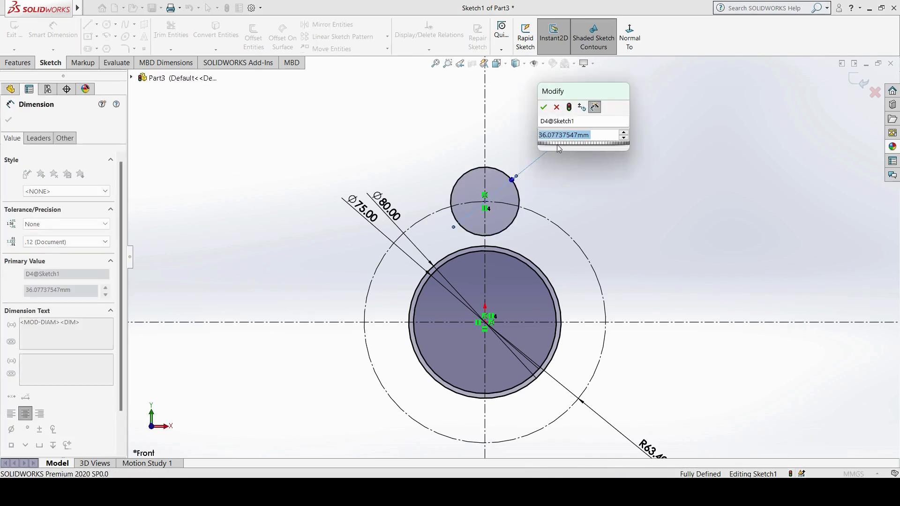
{"action": "left_click", "coordinate": [543, 107]}
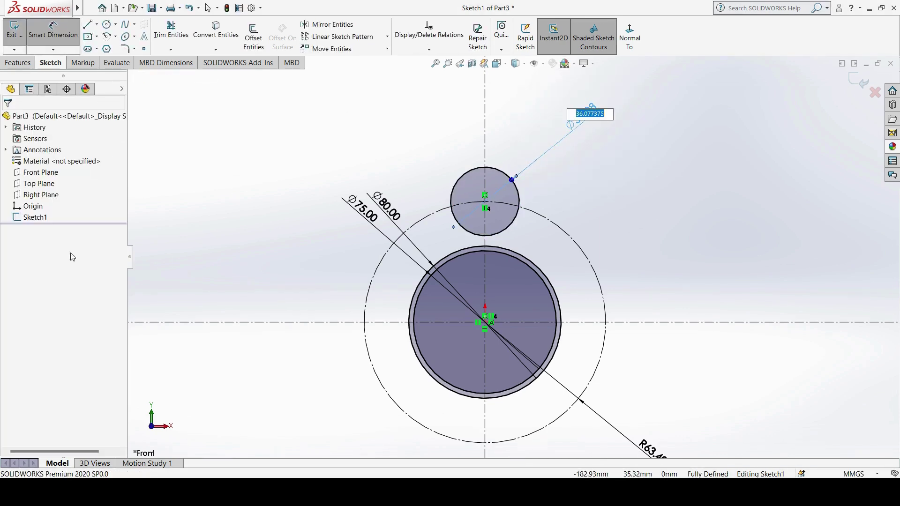
{"action": "left_click", "coordinate": [581, 118]}
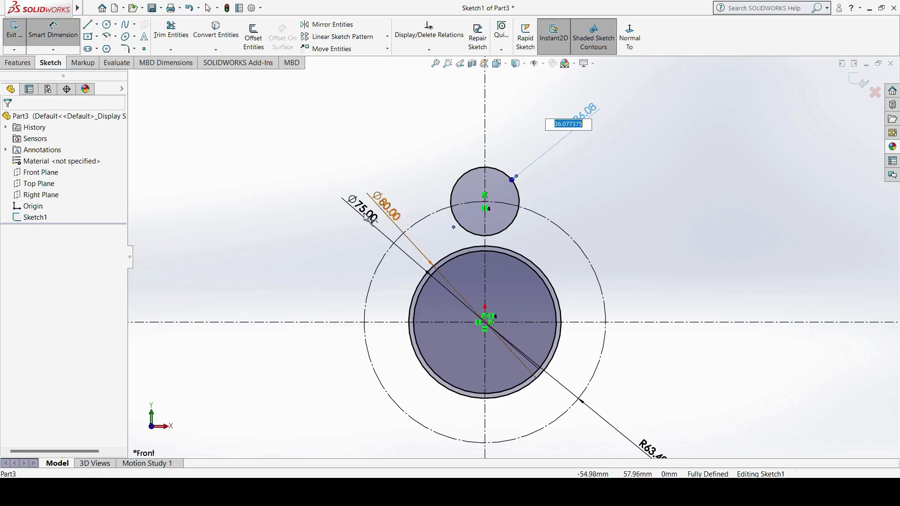
{"action": "key", "text": "Escape"}
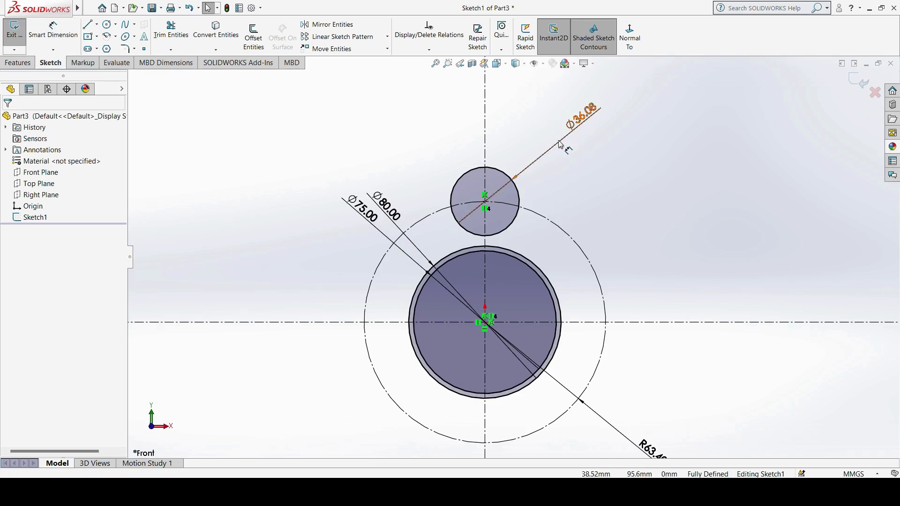
Switch the circle's dimension to a radius and set it to R15.5.
{"action": "left_click", "coordinate": [581, 116]}
{"action": "left_click", "coordinate": [39, 138]}
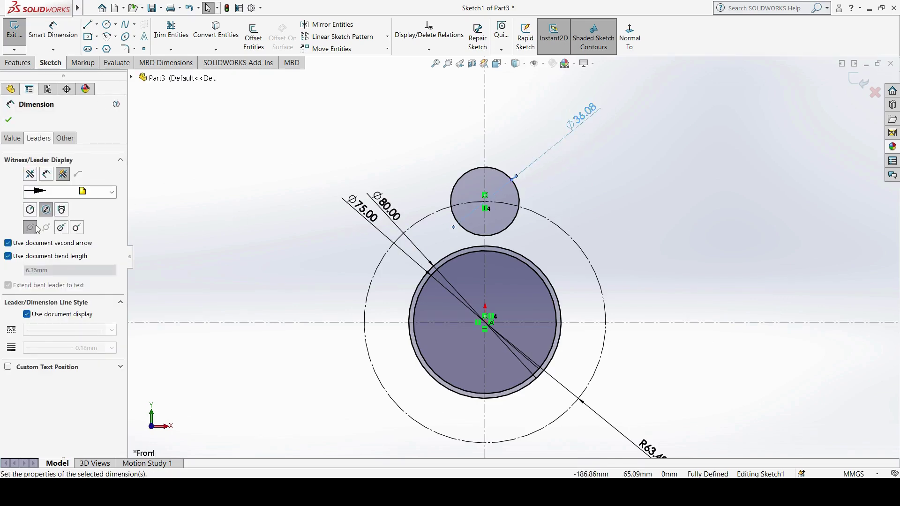
{"action": "left_click", "coordinate": [29, 211]}
{"action": "left_click", "coordinate": [8, 120]}
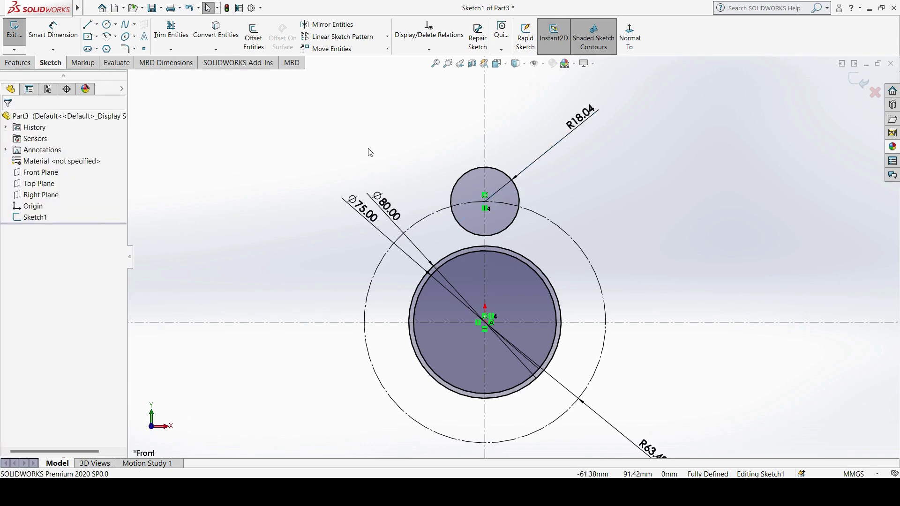
{"action": "key", "text": "alt+Tab"}
{"action": "key", "text": "alt+Tab"}
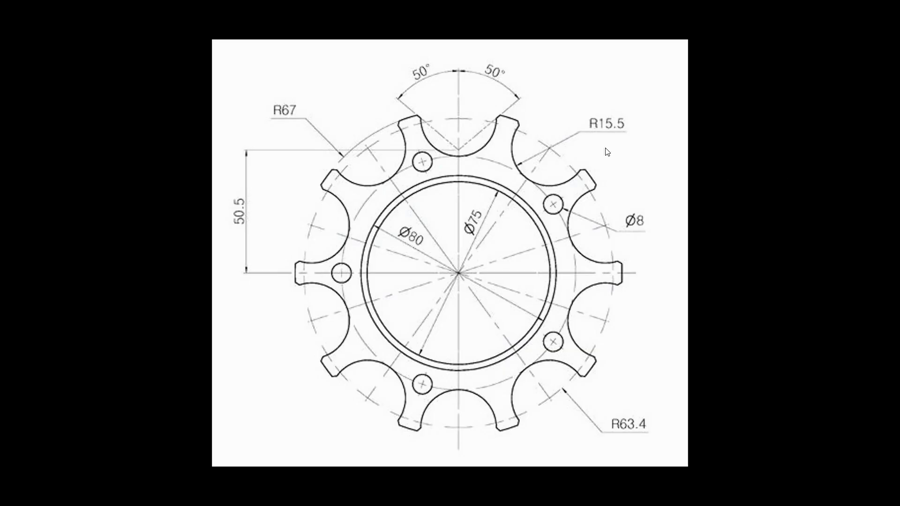
{"action": "double_click", "coordinate": [570, 136]}
{"action": "type", "text": "15.5"}
{"action": "key", "text": "Return"}
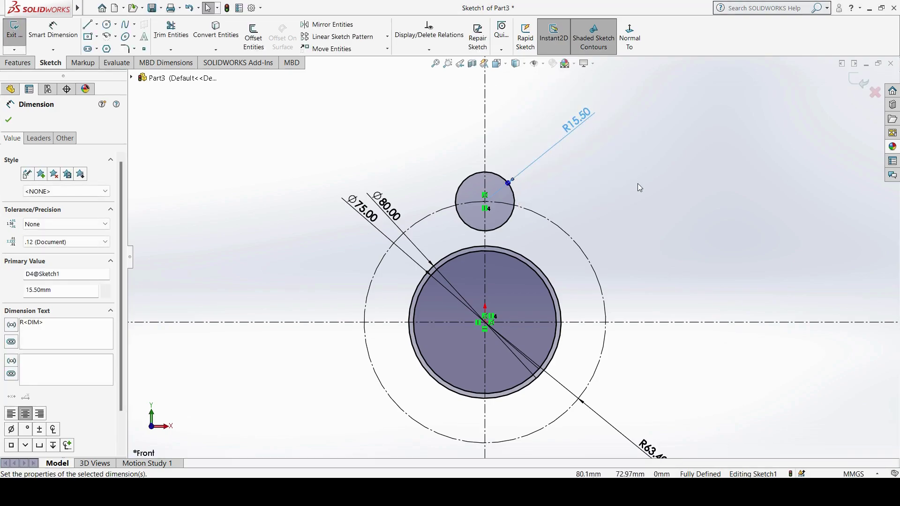
{"action": "left_click", "coordinate": [637, 184]}
{"action": "key", "text": "alt+Tab"}
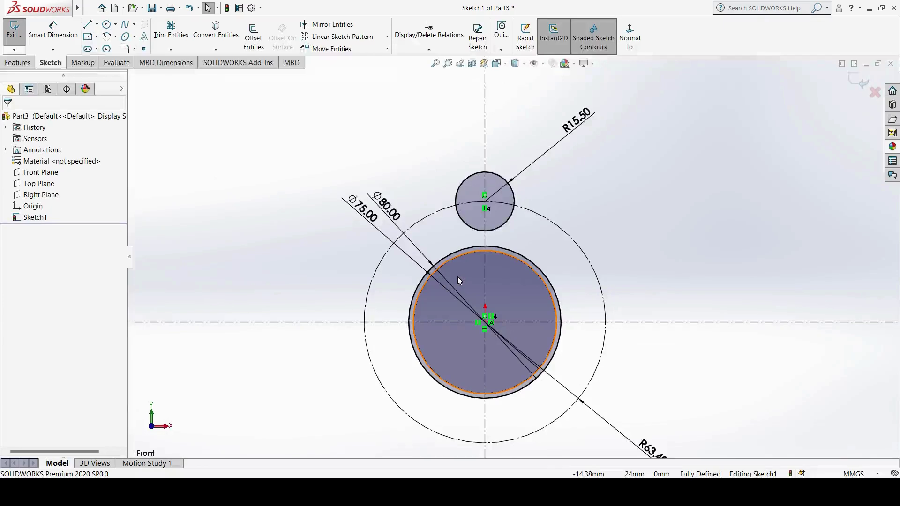
{"action": "scroll", "coordinate": [574, 192], "scroll_direction": "down", "scroll_amount": 3}
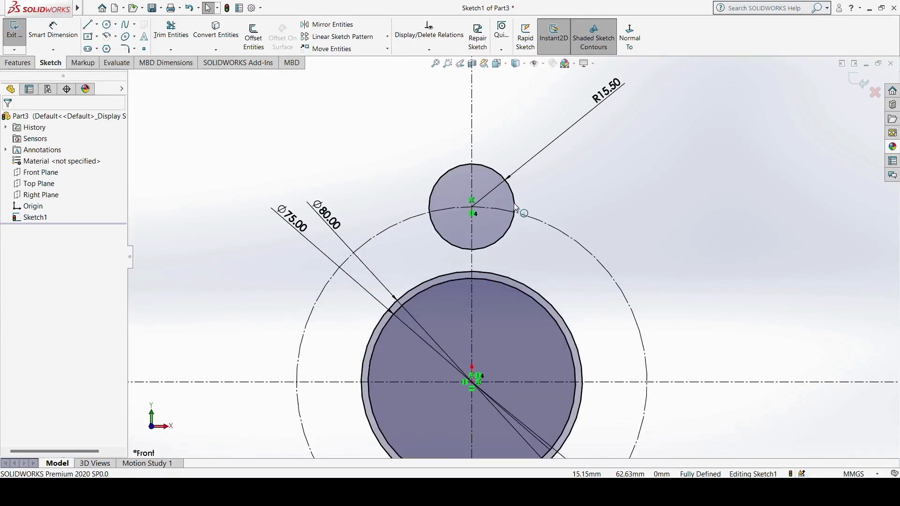
Draw a centrepoint arc on the origin running above the circles.
{"action": "left_click", "coordinate": [108, 37]}
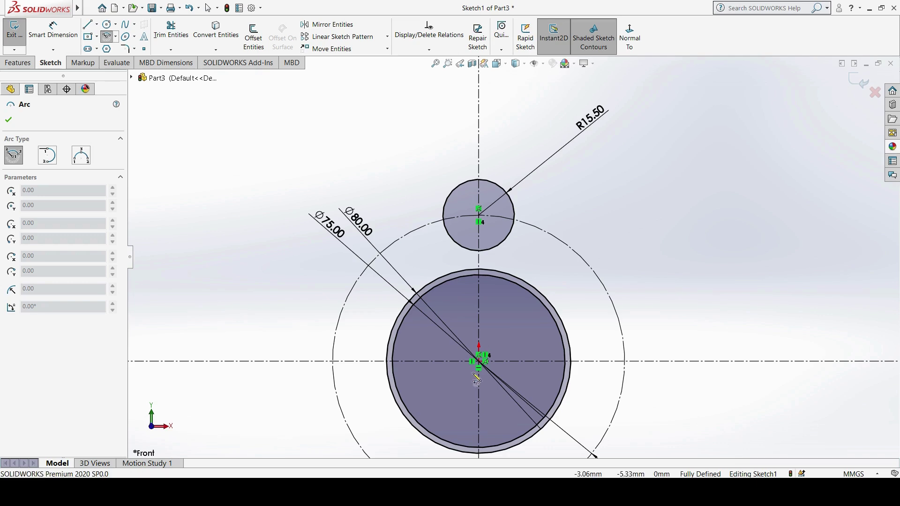
{"action": "left_click", "coordinate": [479, 362]}
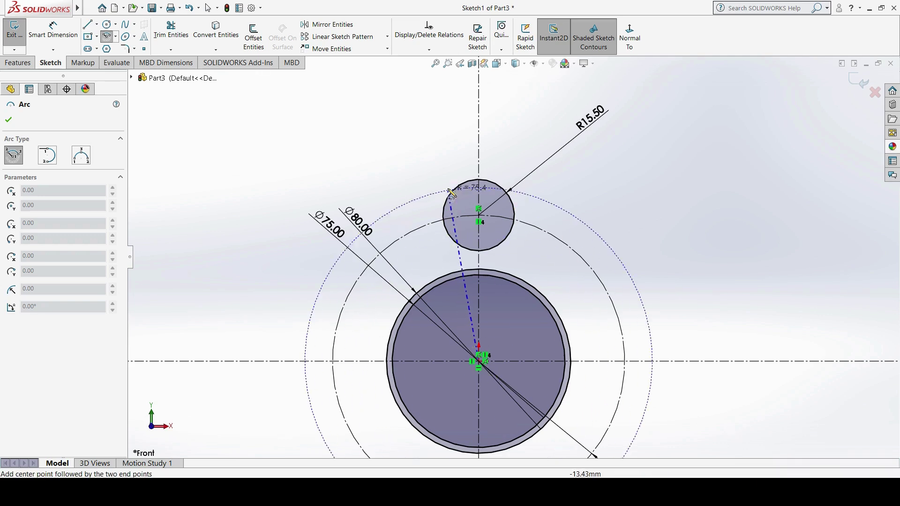
{"action": "left_click", "coordinate": [464, 160]}
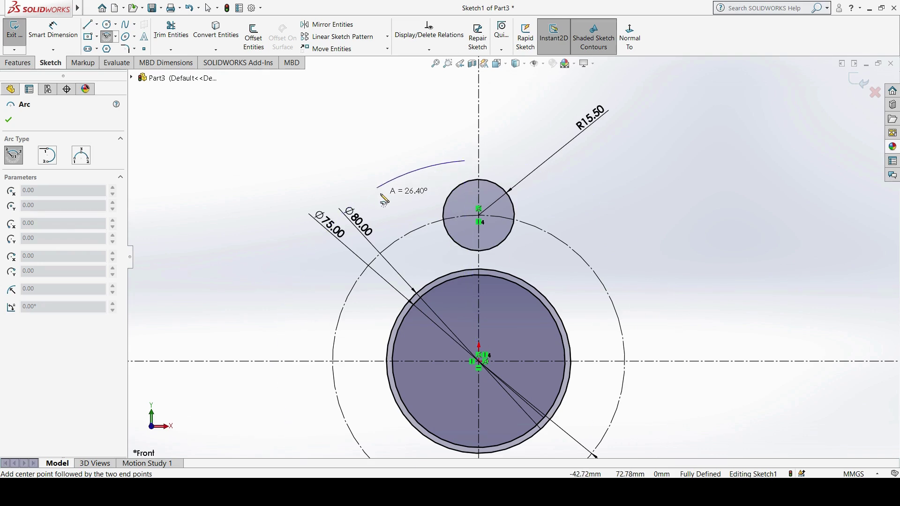
{"action": "left_click", "coordinate": [378, 188]}
{"action": "key", "text": "Escape"}
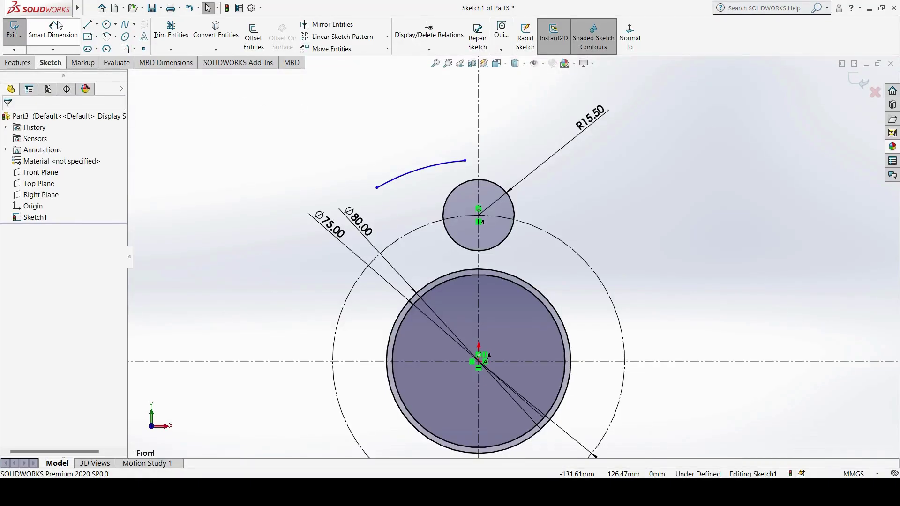
Dimension the arc's radius as R67.
{"action": "left_click", "coordinate": [53, 28]}
{"action": "left_click", "coordinate": [423, 168]}
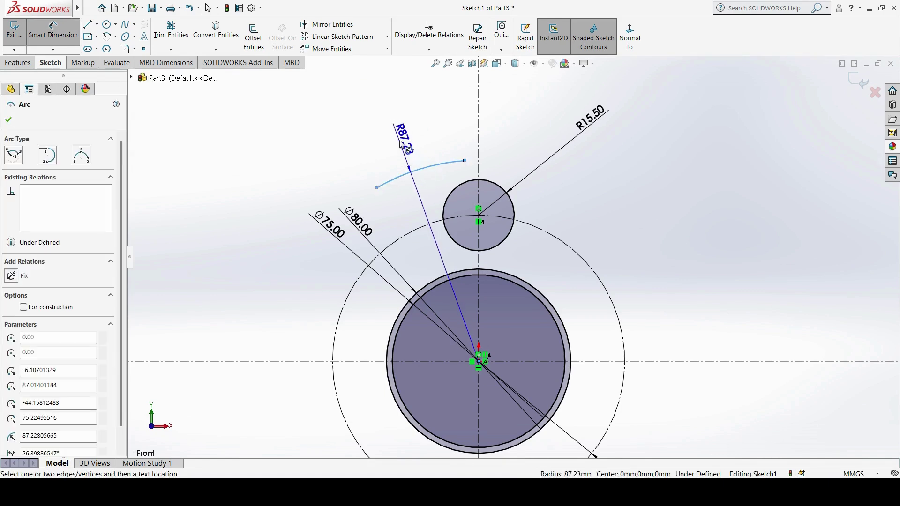
{"action": "left_click", "coordinate": [401, 143]}
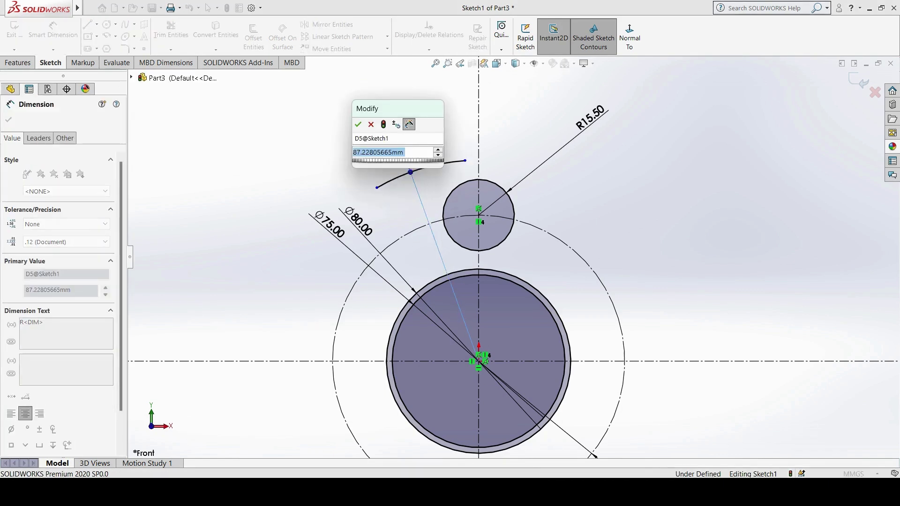
{"action": "type", "text": "67"}
{"action": "key", "text": "Return"}
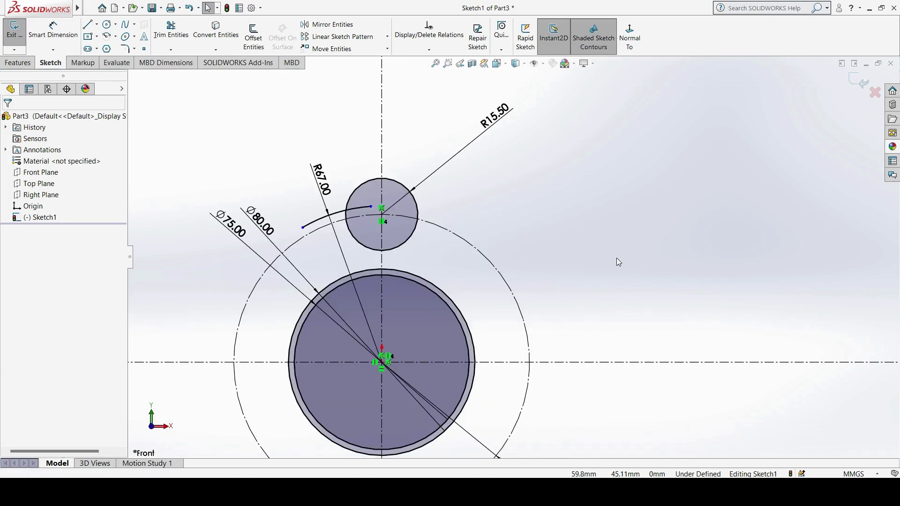
Draw a construction line from the arc's upper end down past the small circle.
{"action": "left_click", "coordinate": [89, 26]}
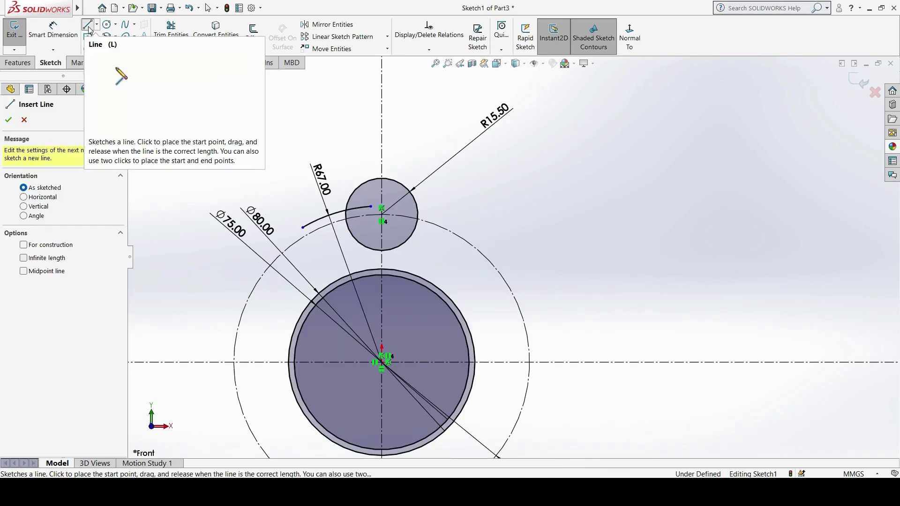
{"action": "left_click", "coordinate": [24, 245]}
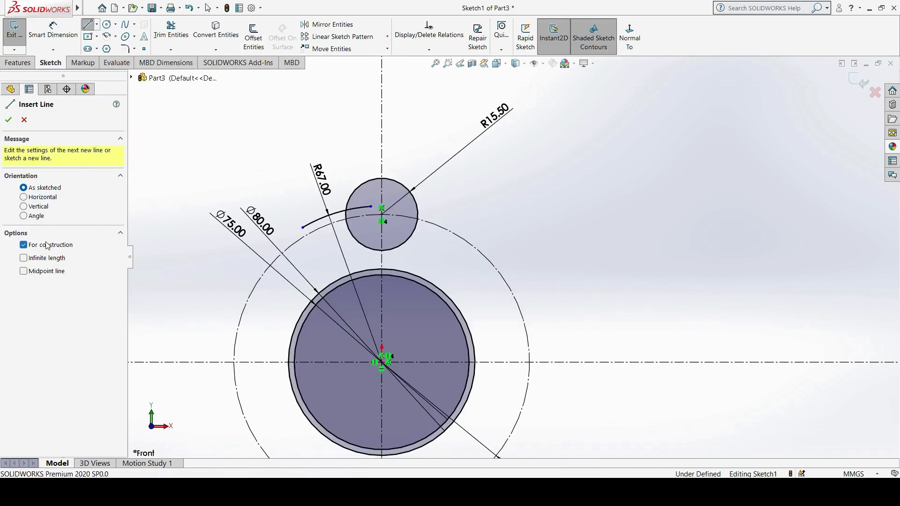
{"action": "left_click", "coordinate": [371, 207]}
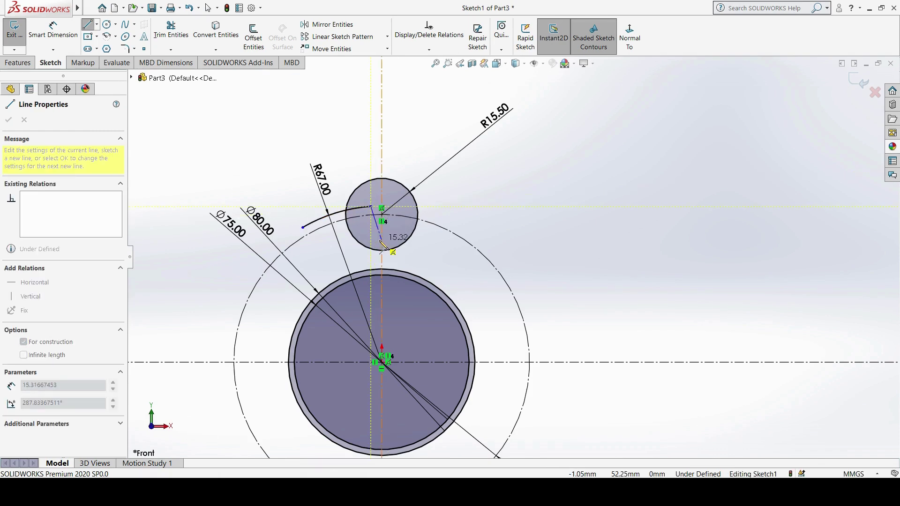
{"action": "left_click", "coordinate": [382, 241]}
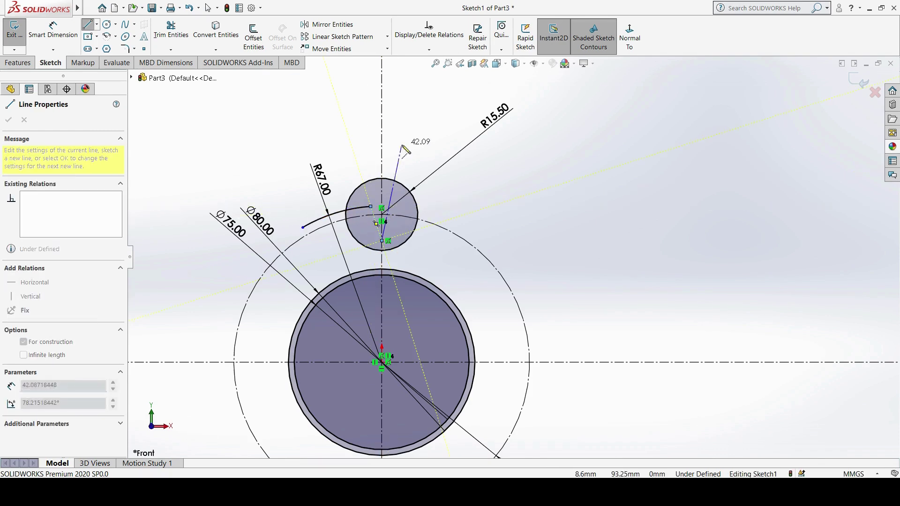
{"action": "key", "text": "Escape"}
{"action": "scroll", "coordinate": [586, 274], "scroll_direction": "down", "scroll_amount": 3}
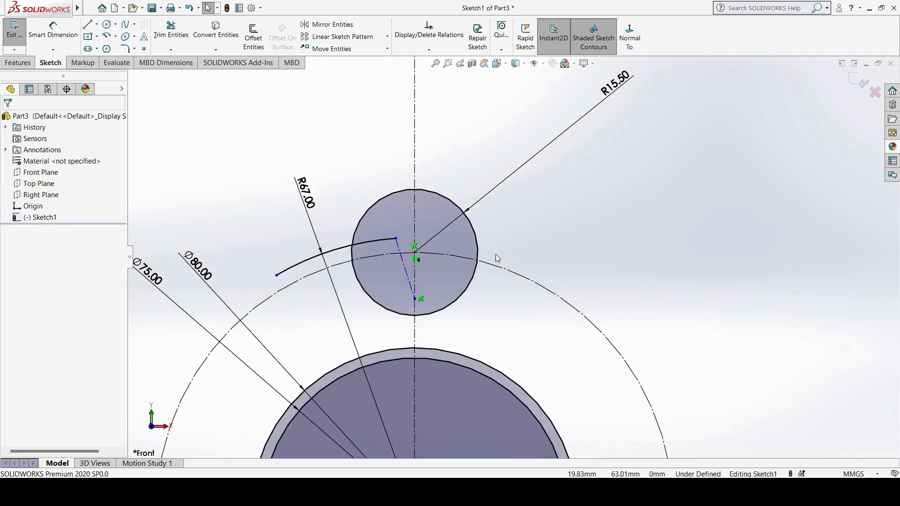
Dimension that construction line at 50° to the vertical centerline.
{"action": "left_click", "coordinate": [65, 39]}
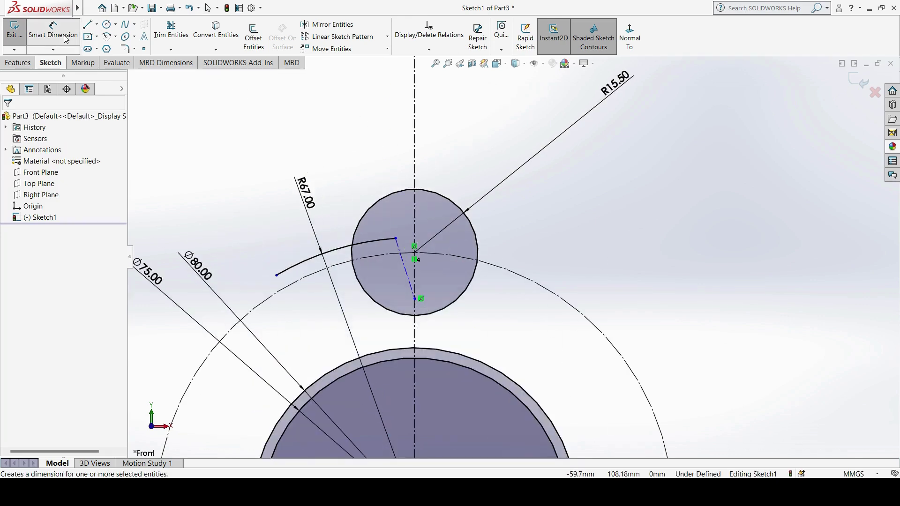
{"action": "left_click", "coordinate": [398, 249]}
{"action": "left_click", "coordinate": [414, 220]}
{"action": "left_click", "coordinate": [389, 161]}
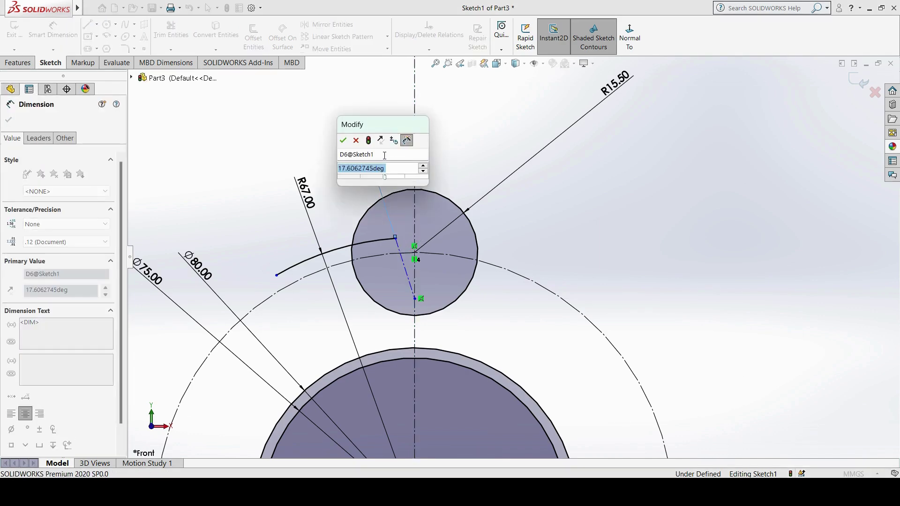
{"action": "type", "text": "50"}
{"action": "key", "text": "Return"}
{"action": "scroll", "coordinate": [544, 237], "scroll_direction": "up", "scroll_amount": 3}
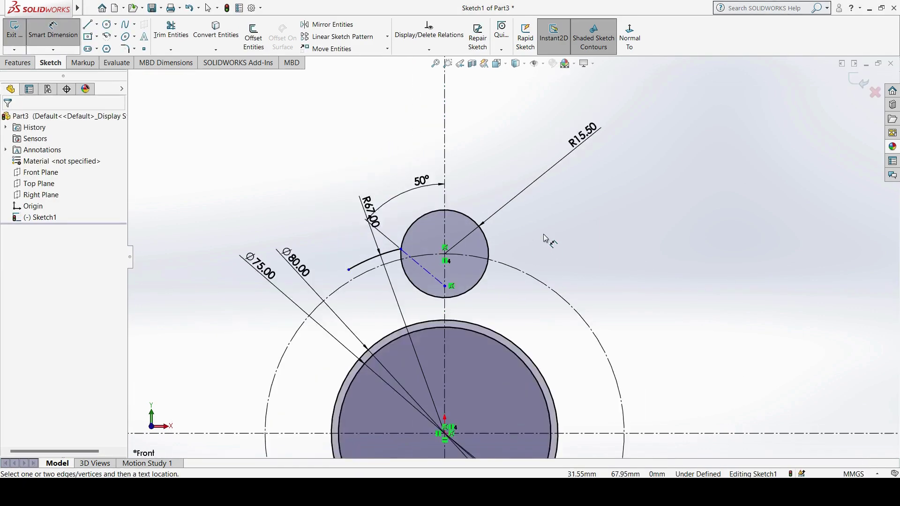
{"action": "scroll", "coordinate": [544, 235], "scroll_direction": "up", "scroll_amount": 2}
{"action": "scroll", "coordinate": [543, 290], "scroll_direction": "down", "scroll_amount": 1}
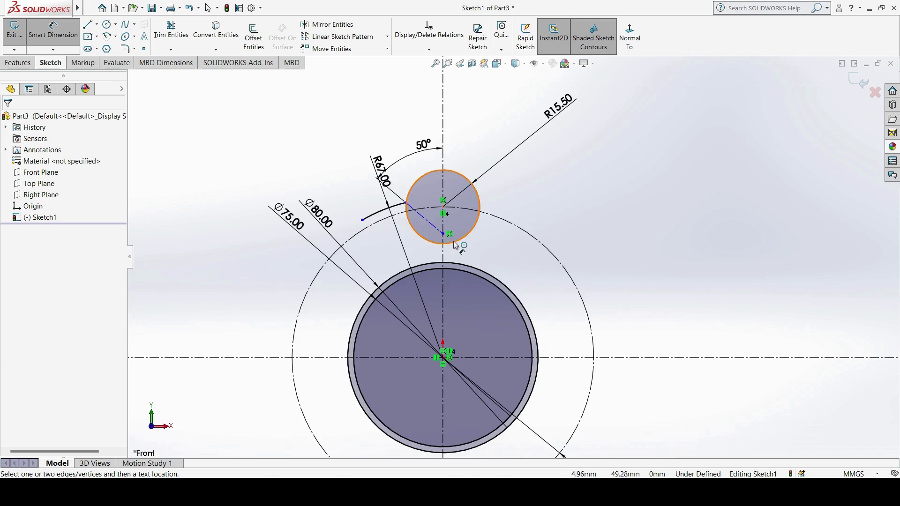
Drag the sketch point below the small circle to confirm it is unconstrained, then check the reference drawing.
{"action": "key", "text": "Escape"}
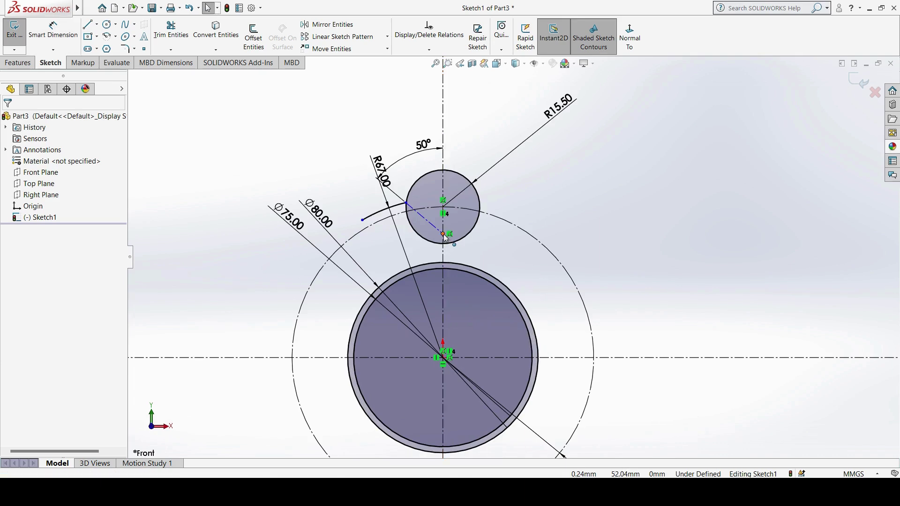
{"action": "left_click", "coordinate": [443, 232]}
{"action": "mouse_move", "coordinate": [445, 233]}
{"action": "left_mouse_down"}
{"action": "mouse_move", "coordinate": [453, 252]}
{"action": "mouse_move", "coordinate": [440, 232]}
{"action": "left_mouse_up"}
{"action": "left_click", "coordinate": [686, 266]}
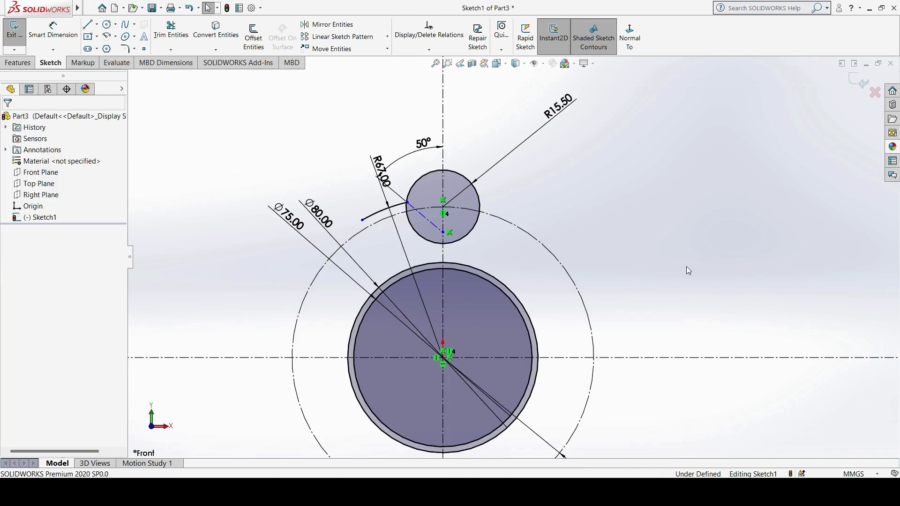
{"action": "key", "text": "alt+Tab"}
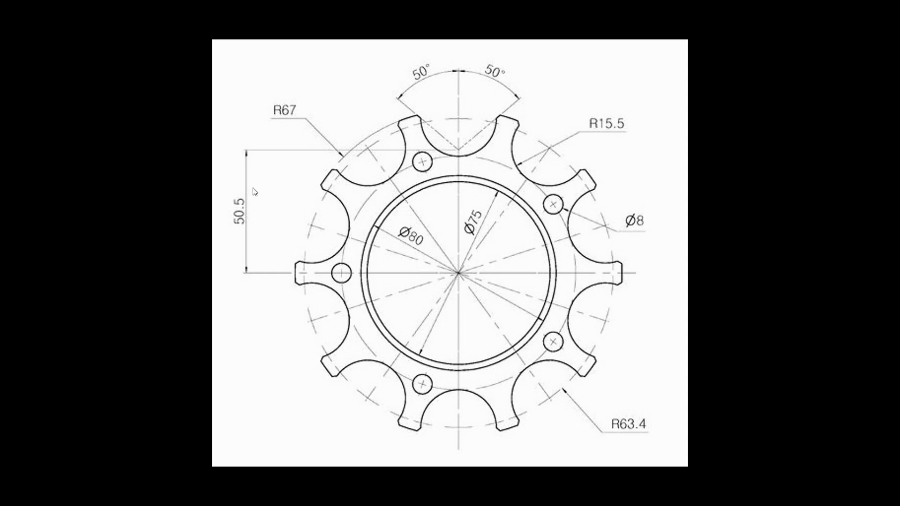
{"action": "key", "text": "alt+Tab"}
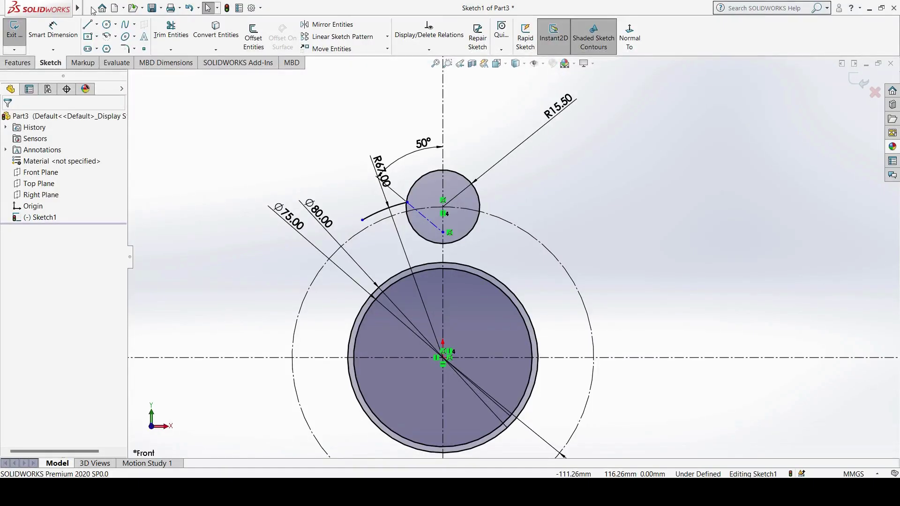
Dimension the sketch point 50.5 mm vertically from the origin.
{"action": "left_click", "coordinate": [59, 33]}
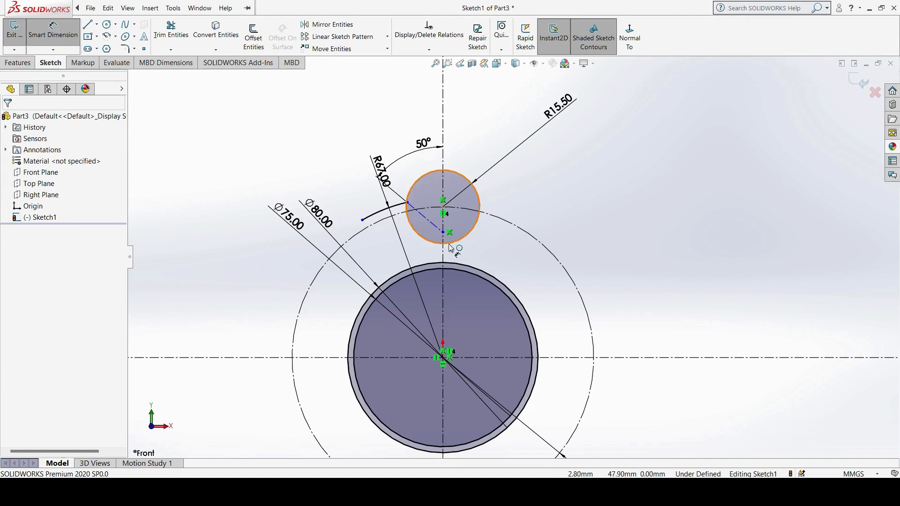
{"action": "left_click", "coordinate": [443, 232]}
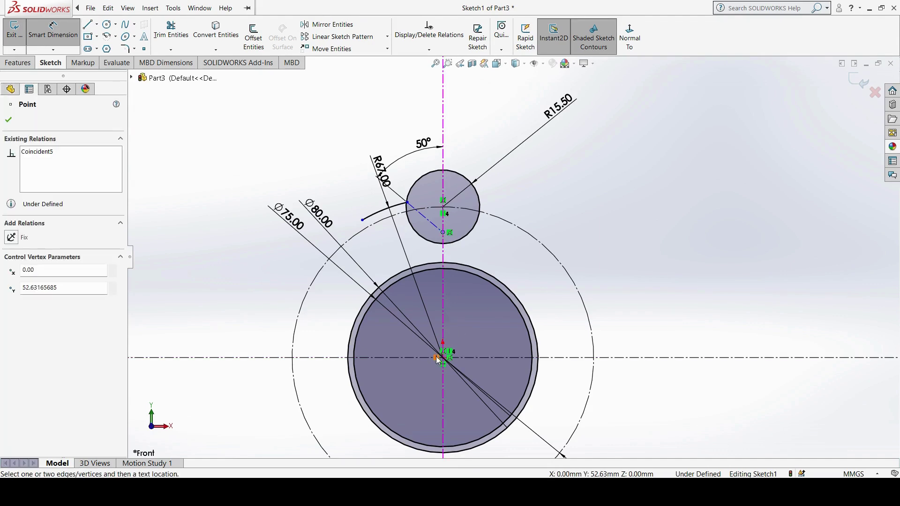
{"action": "left_click", "coordinate": [442, 358]}
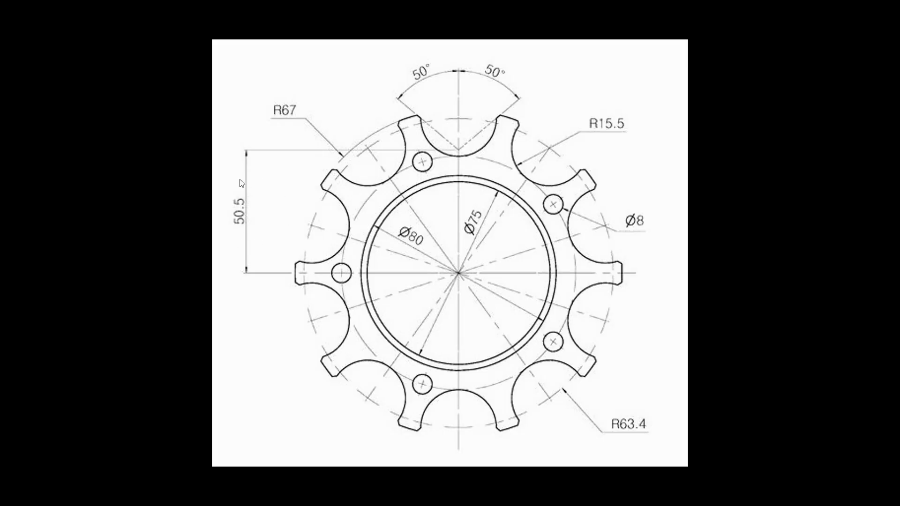
{"action": "key", "text": "alt+Tab"}
{"action": "left_click", "coordinate": [232, 300]}
{"action": "type", "text": "50.5"}
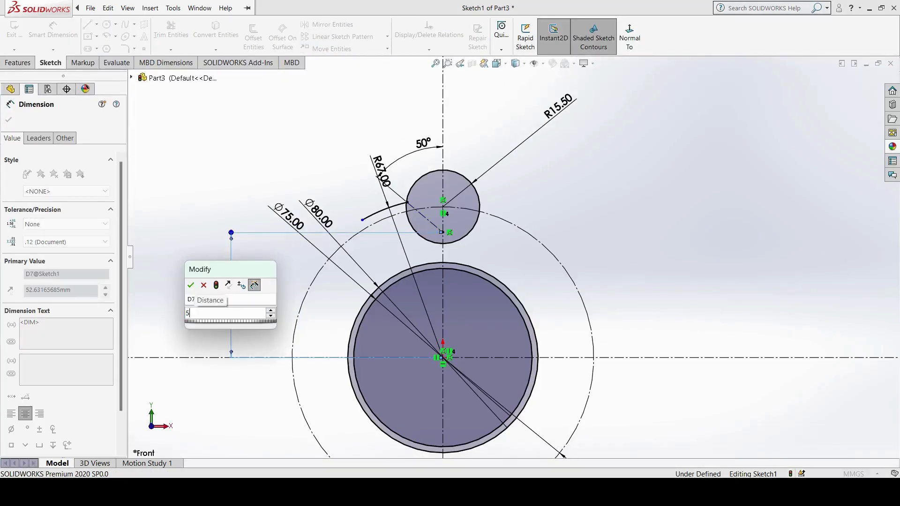
{"action": "key", "text": "Return"}
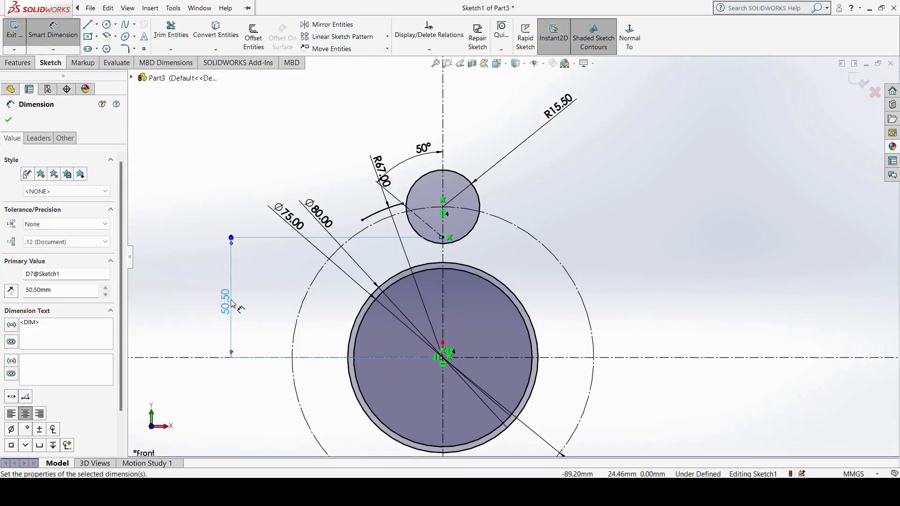
Exit dimensioning and compare the sketch against the reference drawing.
{"action": "left_click", "coordinate": [748, 248]}
{"action": "scroll", "coordinate": [487, 256], "scroll_direction": "down", "scroll_amount": 2}
{"action": "key", "text": "Escape"}
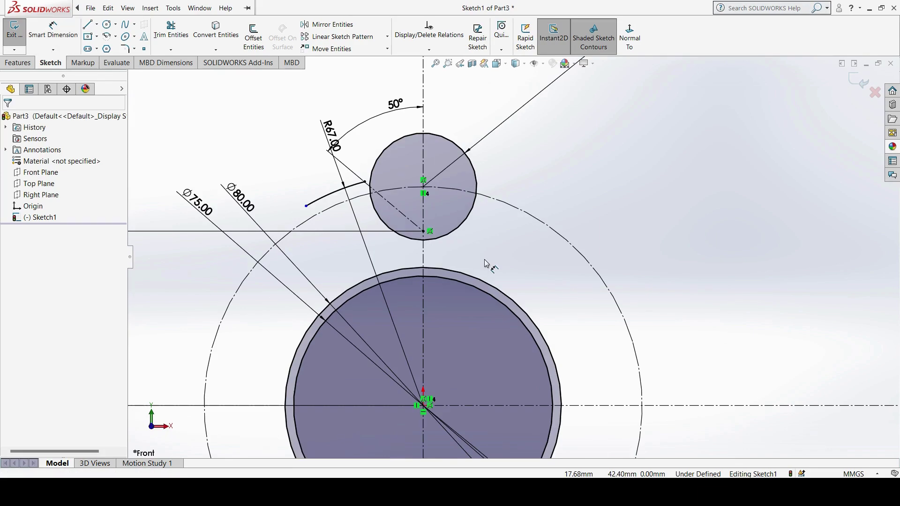
{"action": "key", "text": "alt+Tab"}
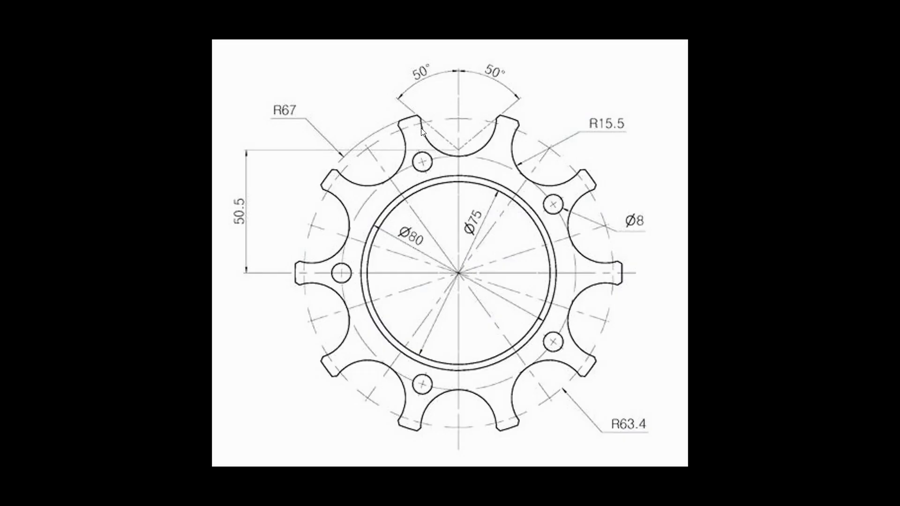
{"action": "key", "text": "alt+Tab"}
{"action": "left_click", "coordinate": [92, 7]}
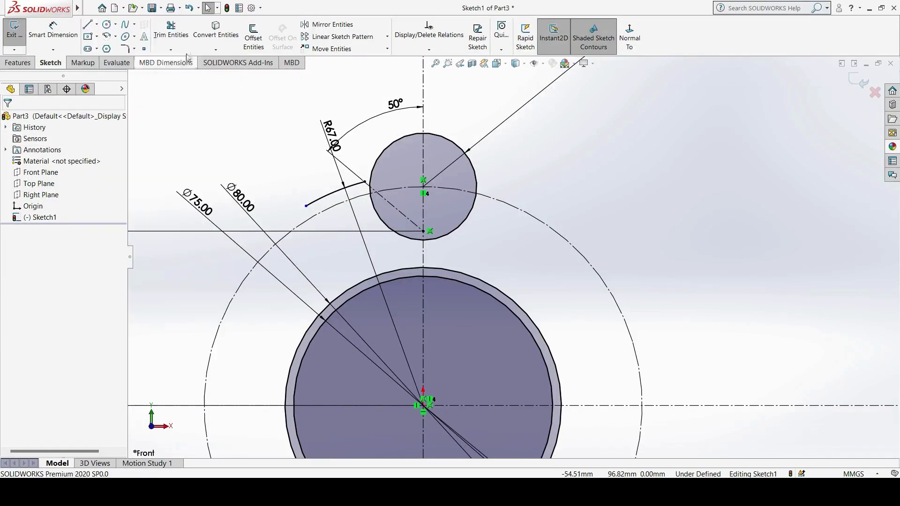
Draw a short line from the R67 arc's end to the R15.5 circle's edge.
{"action": "left_click", "coordinate": [87, 24]}
{"action": "scroll", "coordinate": [359, 232], "scroll_direction": "down", "scroll_amount": 5}
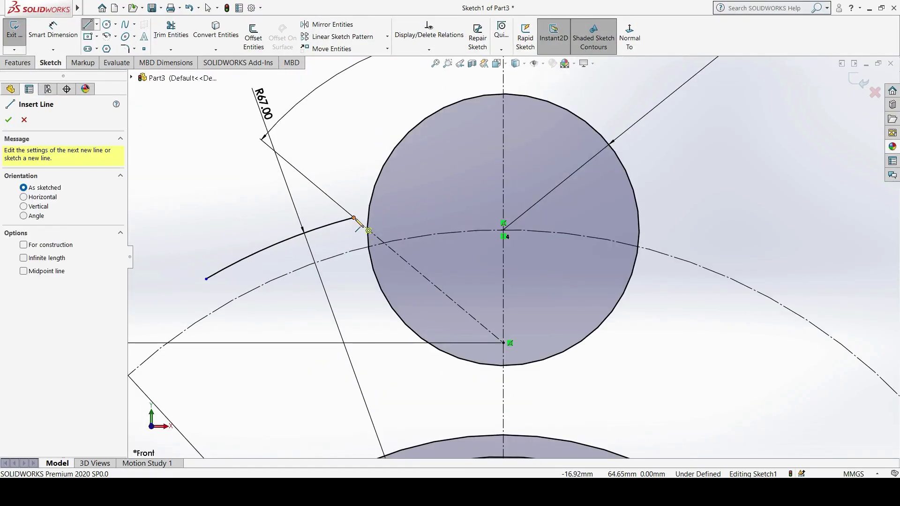
{"action": "left_click", "coordinate": [368, 230]}
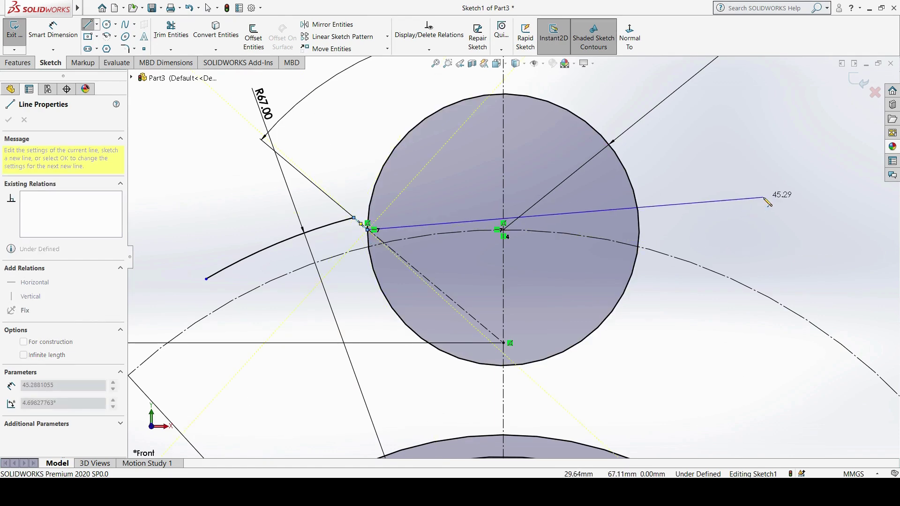
{"action": "key", "text": "Escape"}
{"action": "scroll", "coordinate": [512, 261], "scroll_direction": "up", "scroll_amount": 4}
{"action": "scroll", "coordinate": [485, 275], "scroll_direction": "down", "scroll_amount": 2}
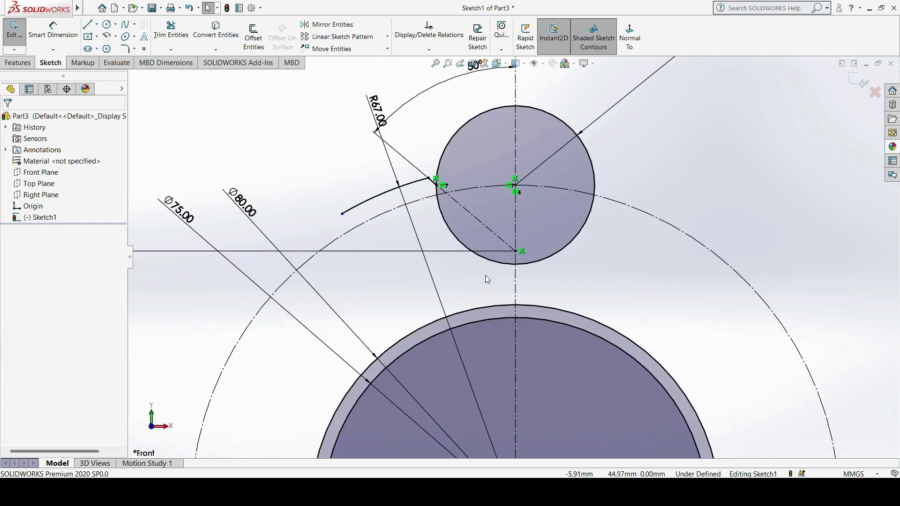
{"action": "left_click", "coordinate": [432, 180]}
{"action": "left_click", "coordinate": [711, 173]}
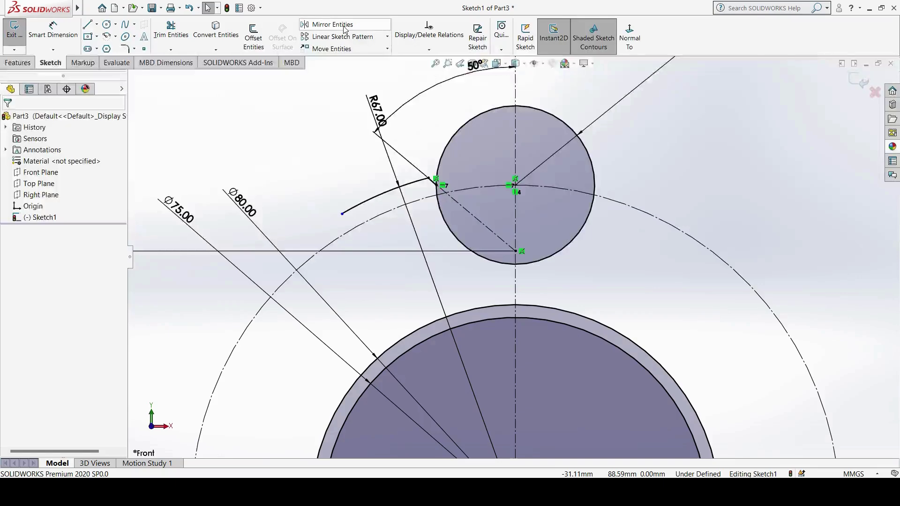
Mirror the short connecting line and R67 outer arc about the vertical centreline.
{"action": "left_click", "coordinate": [328, 24]}
{"action": "scroll", "coordinate": [496, 183], "scroll_direction": "down", "scroll_amount": 3}
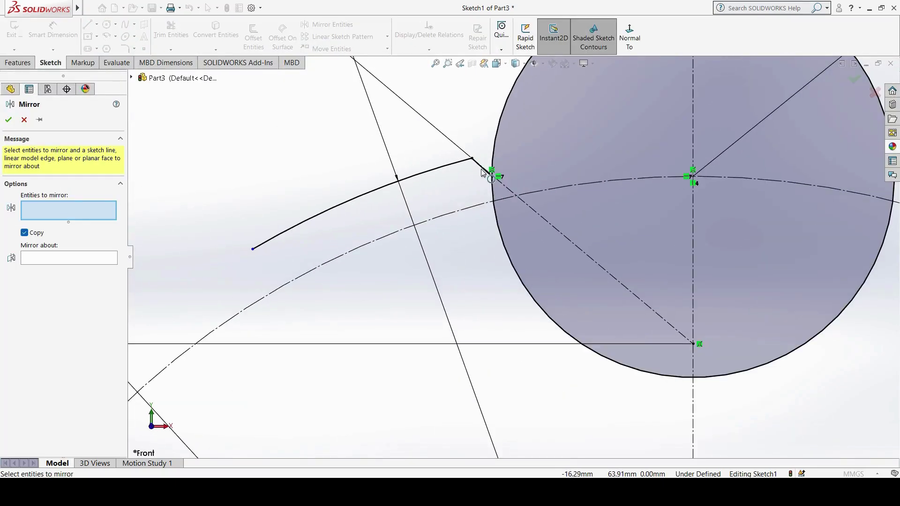
{"action": "left_click", "coordinate": [434, 173]}
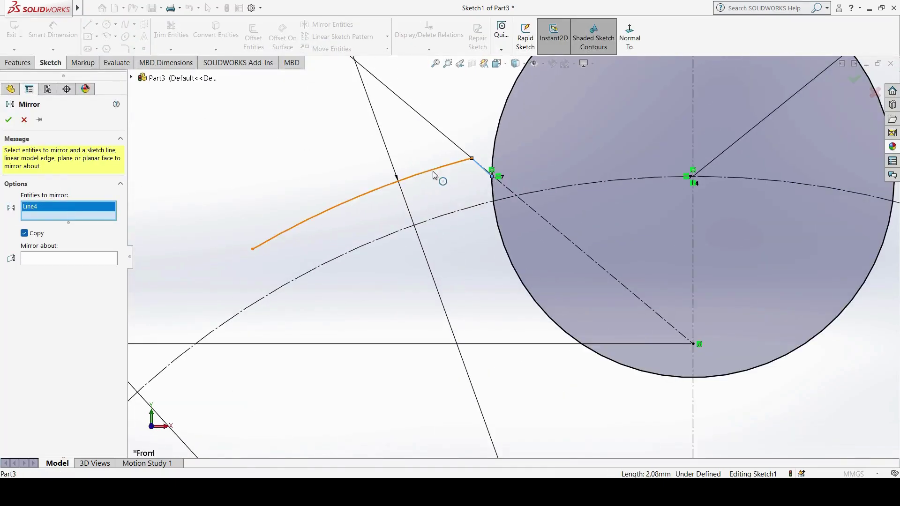
{"action": "left_click", "coordinate": [434, 173]}
{"action": "scroll", "coordinate": [351, 206], "scroll_direction": "up", "scroll_amount": 4}
{"action": "left_click", "coordinate": [85, 270]}
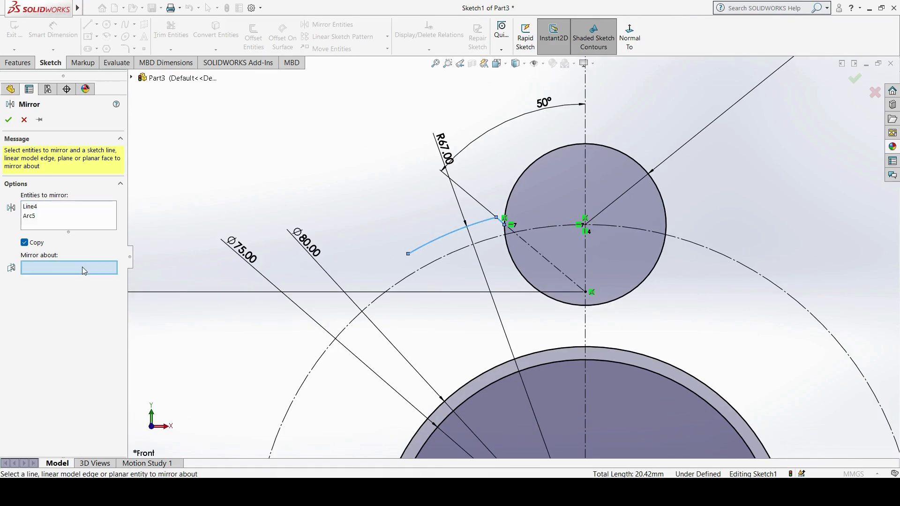
{"action": "left_click", "coordinate": [585, 140]}
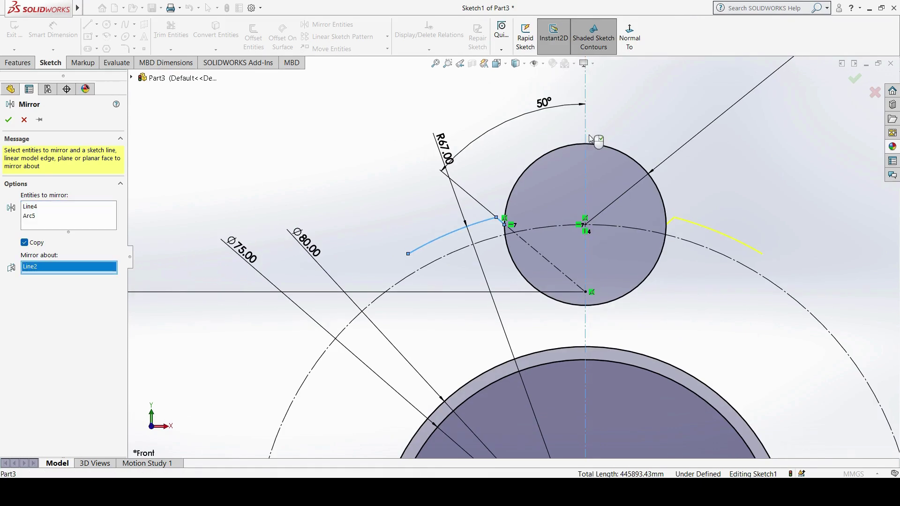
{"action": "left_click", "coordinate": [9, 119]}
{"action": "scroll", "coordinate": [497, 335], "scroll_direction": "up", "scroll_amount": 3}
{"action": "scroll", "coordinate": [609, 352], "scroll_direction": "down", "scroll_amount": 2}
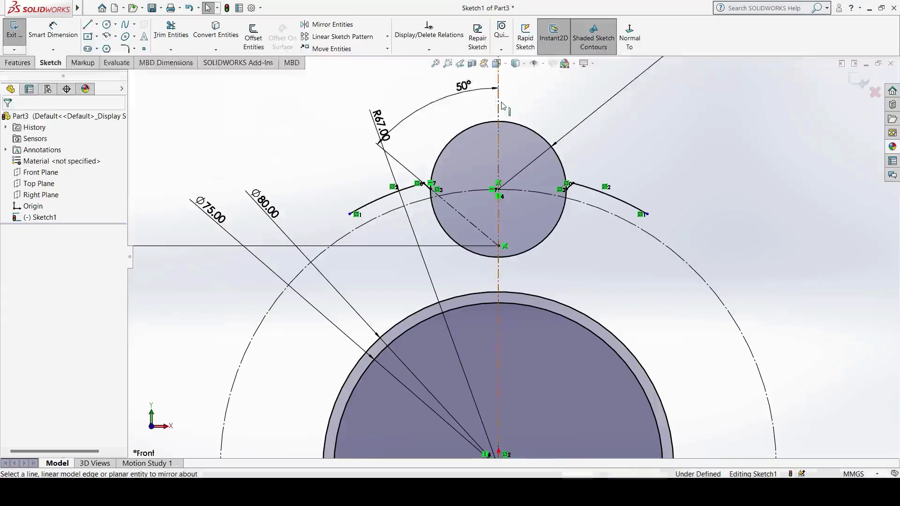
Trim away the R15.50 circle's upper-left arc, leaving the lower scallop arc, and exit Trim.
{"action": "left_click", "coordinate": [172, 38]}
{"action": "left_click", "coordinate": [467, 131]}
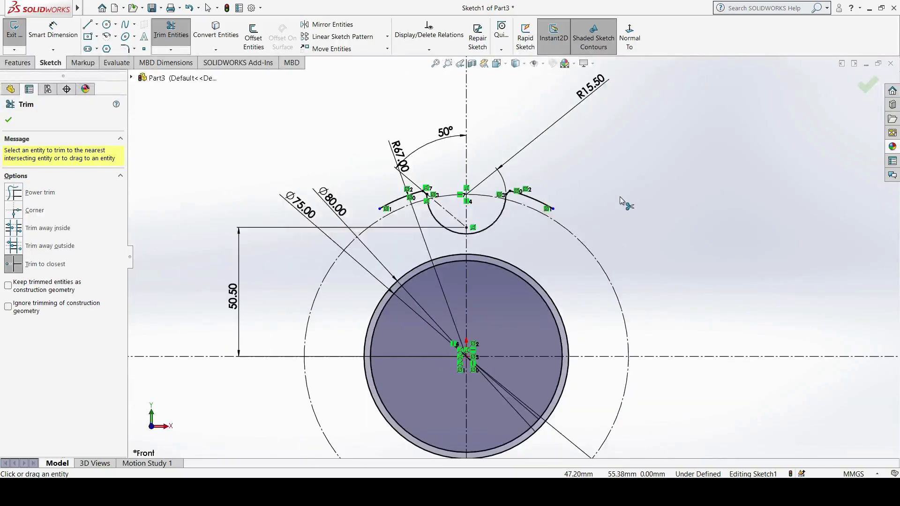
{"action": "middle_click_drag", "start_coordinate": [620, 196], "coordinate": [657, 118], "text": "ctrl"}
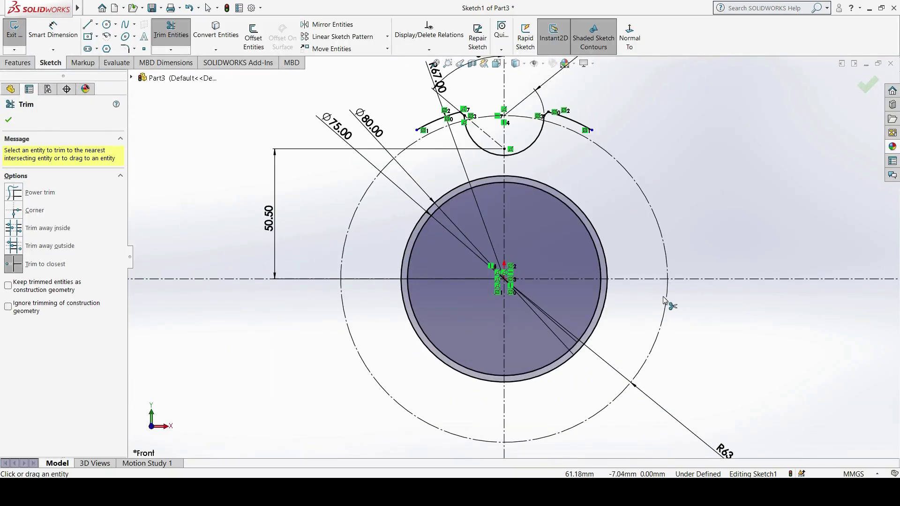
{"action": "key", "text": "Escape"}
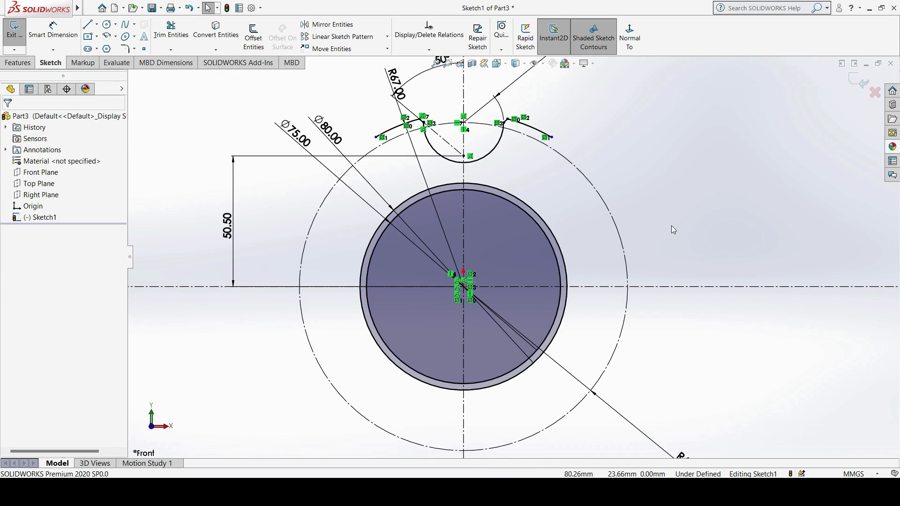
{"action": "left_click", "coordinate": [388, 37]}
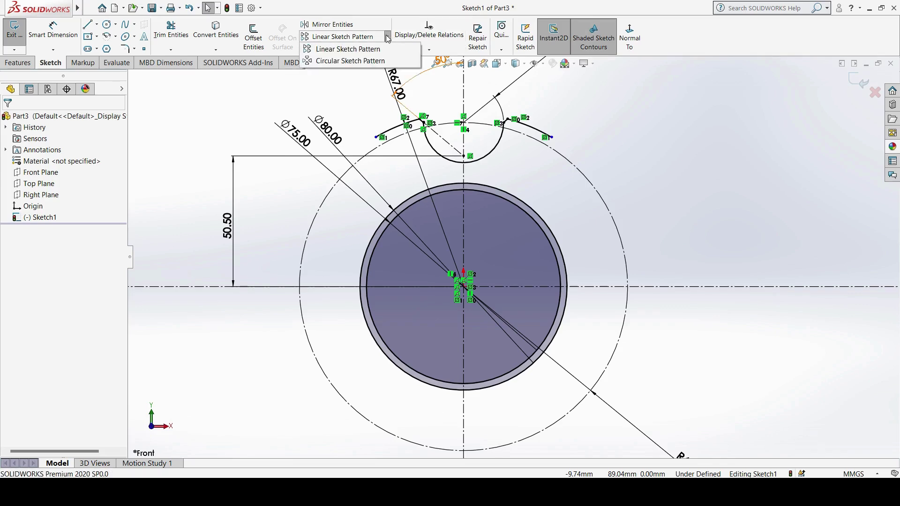
Set up a circular sketch pattern about the bore centre point with 10 instances.
{"action": "left_click", "coordinate": [356, 61]}
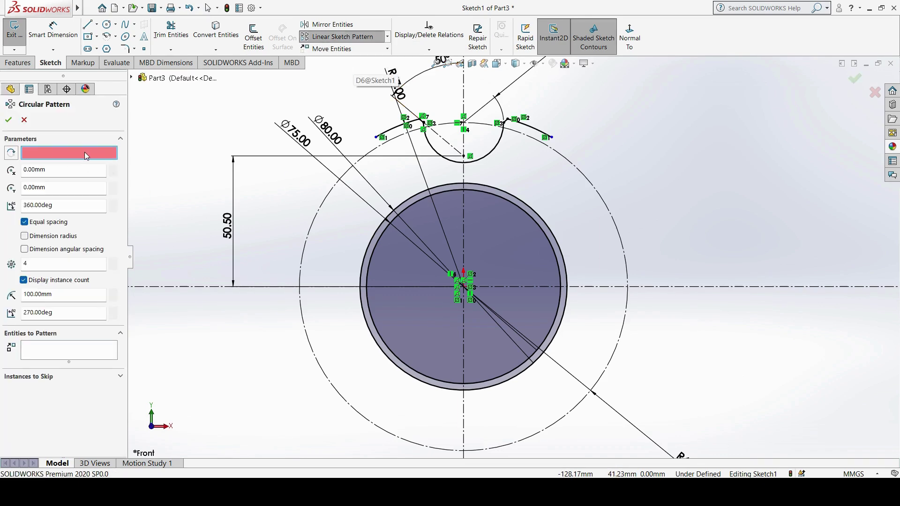
{"action": "left_click", "coordinate": [465, 288]}
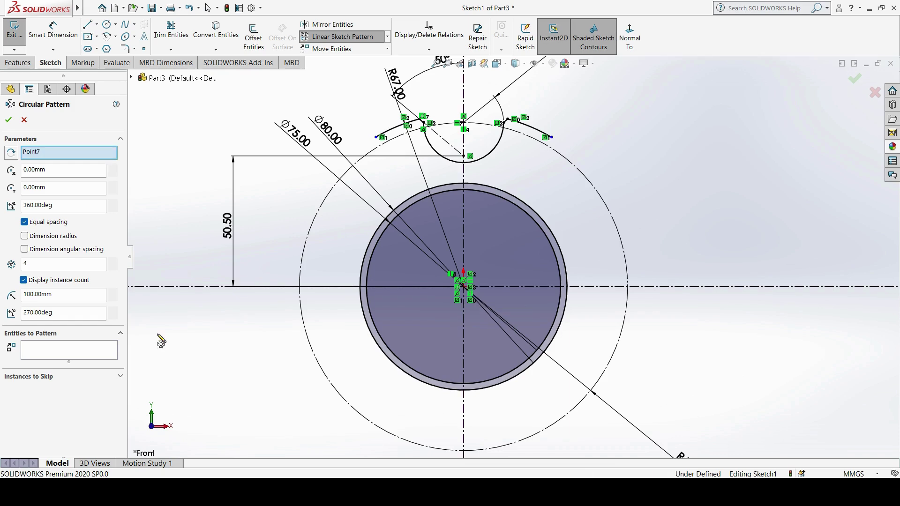
{"action": "left_click", "coordinate": [56, 263]}
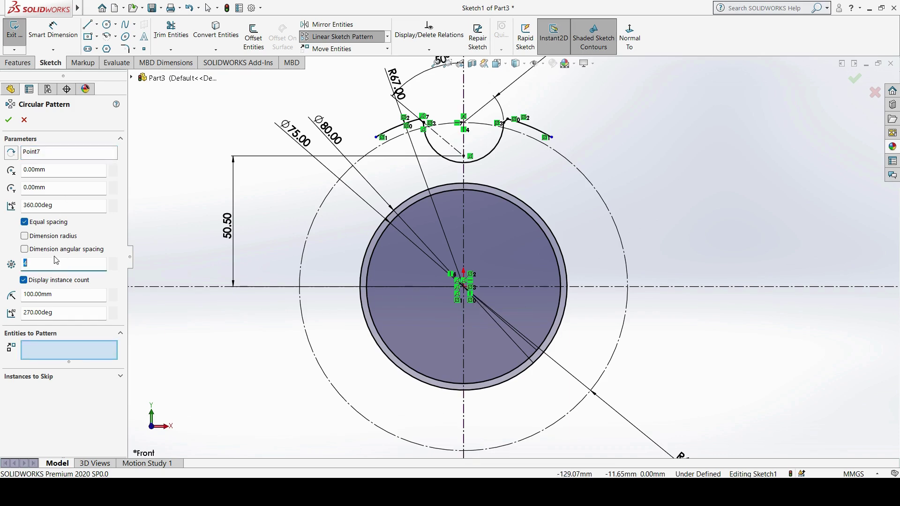
{"action": "left_click", "coordinate": [71, 351]}
Pattern both scallop arcs and both short tooth lines (Arc4, Arc5, Line4, Line5) over 360°.
{"action": "scroll", "coordinate": [404, 85], "scroll_direction": "down", "scroll_amount": 2}
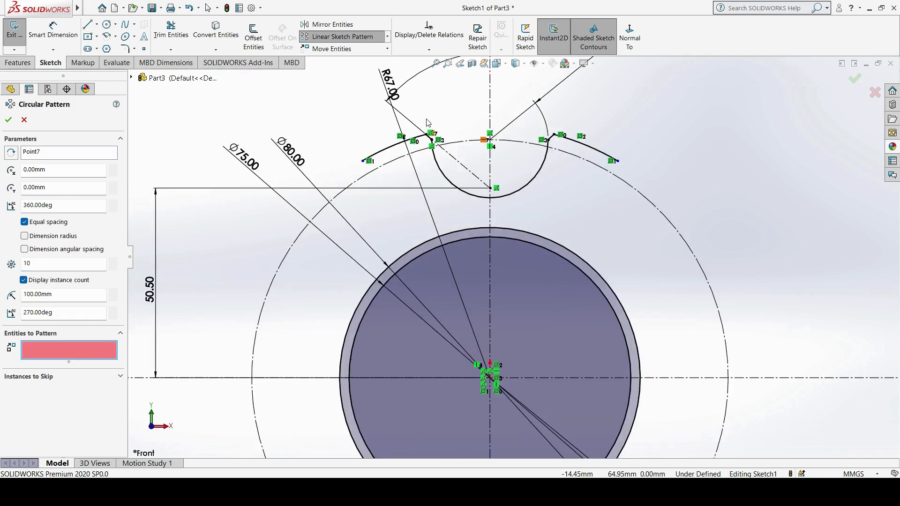
{"action": "left_click", "coordinate": [528, 188]}
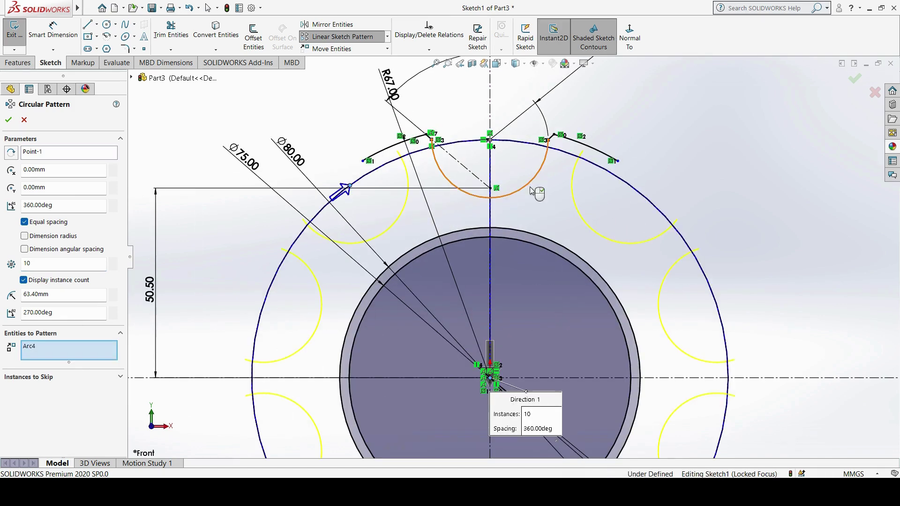
{"action": "left_click", "coordinate": [556, 136]}
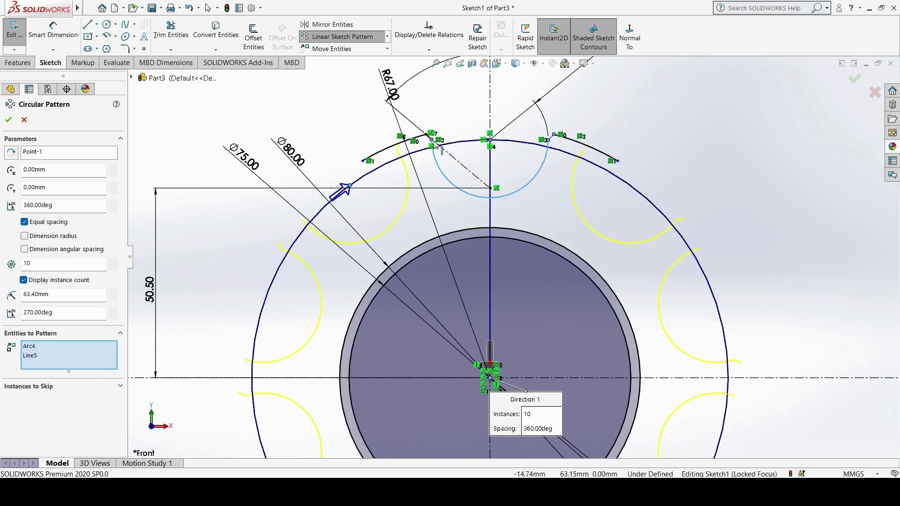
{"action": "scroll", "coordinate": [435, 147], "scroll_direction": "down", "scroll_amount": 3}
{"action": "left_click", "coordinate": [461, 188]}
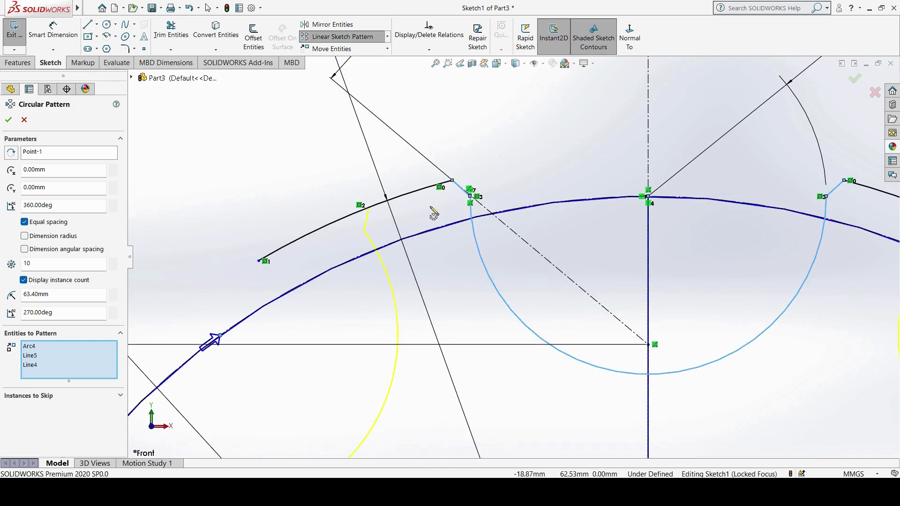
{"action": "scroll", "coordinate": [435, 213], "scroll_direction": "up", "scroll_amount": 3}
{"action": "left_click", "coordinate": [403, 239]}
{"action": "scroll", "coordinate": [396, 220], "scroll_direction": "down", "scroll_amount": 1}
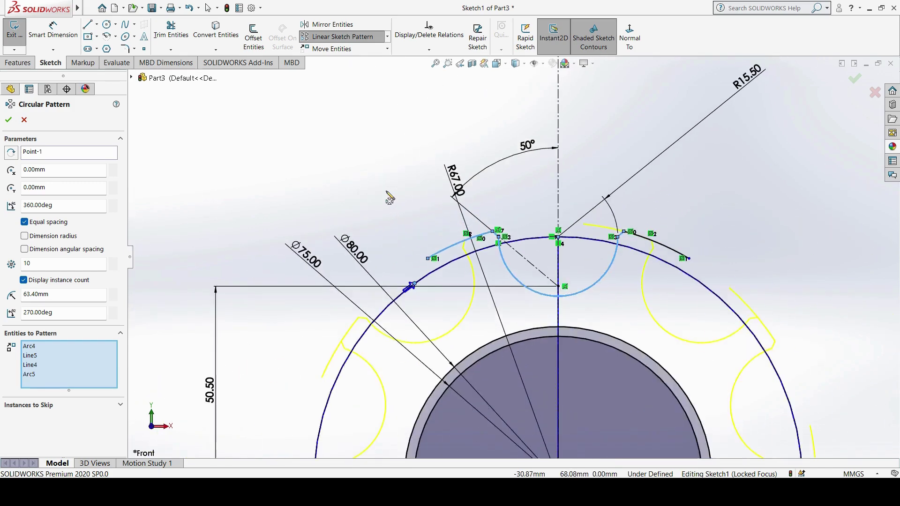
{"action": "scroll", "coordinate": [390, 197], "scroll_direction": "up", "scroll_amount": 2}
{"action": "scroll", "coordinate": [390, 197], "scroll_direction": "down", "scroll_amount": 1}
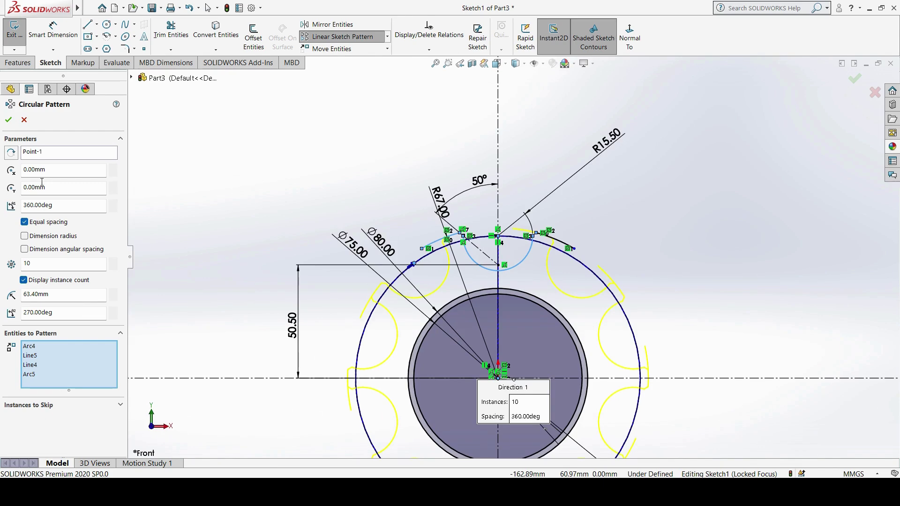
{"action": "left_click", "coordinate": [9, 119]}
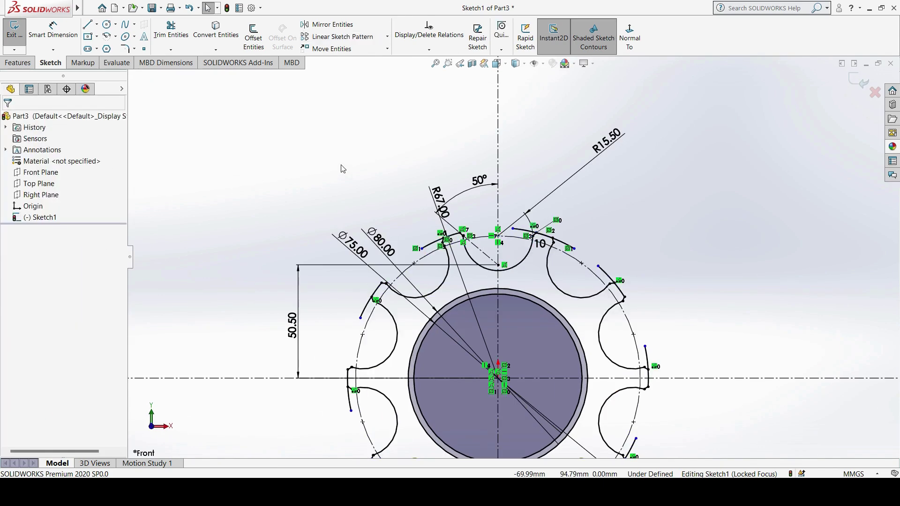
{"action": "scroll", "coordinate": [344, 168], "scroll_direction": "up", "scroll_amount": 2}
Trim the leftover tooth-tip segments at the top and left teeth.
{"action": "scroll", "coordinate": [604, 398], "scroll_direction": "down", "scroll_amount": 3}
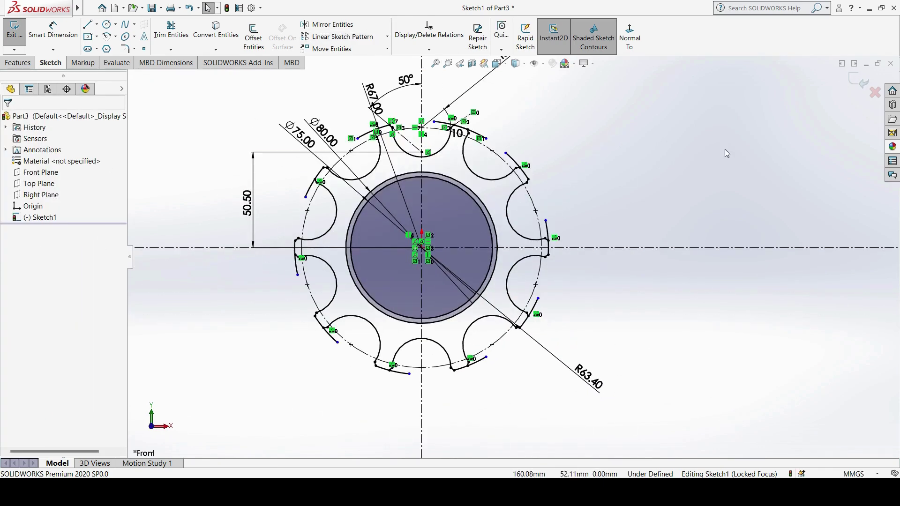
{"action": "key", "text": "t"}
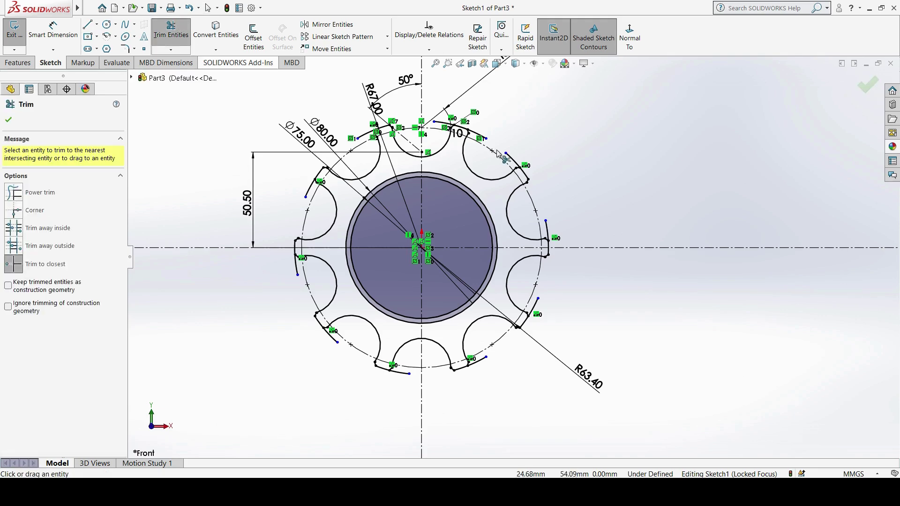
{"action": "scroll", "coordinate": [521, 124], "scroll_direction": "down", "scroll_amount": 4}
{"action": "left_click", "coordinate": [433, 148]}
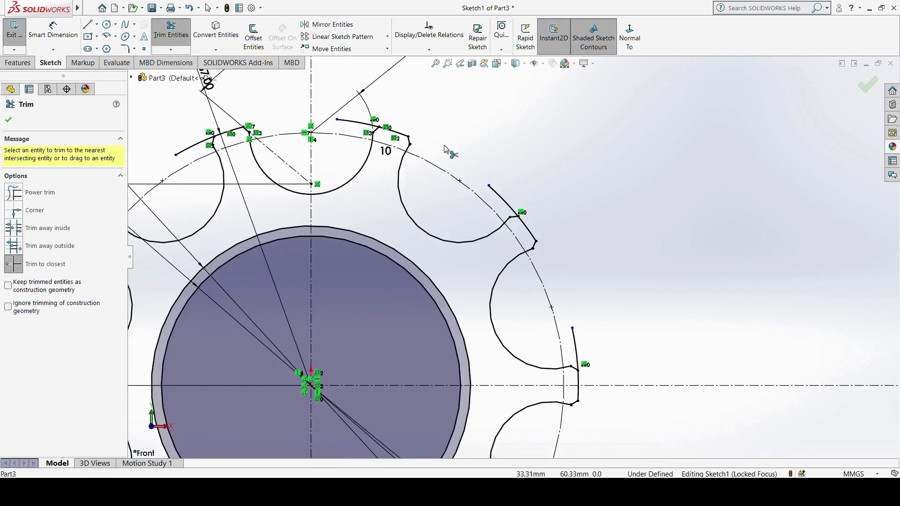
{"action": "left_click", "coordinate": [498, 201]}
{"action": "left_click", "coordinate": [358, 123]}
{"action": "left_click", "coordinate": [195, 145]}
{"action": "scroll", "coordinate": [365, 165], "scroll_direction": "up", "scroll_amount": 3}
{"action": "scroll", "coordinate": [245, 262], "scroll_direction": "down", "scroll_amount": 3}
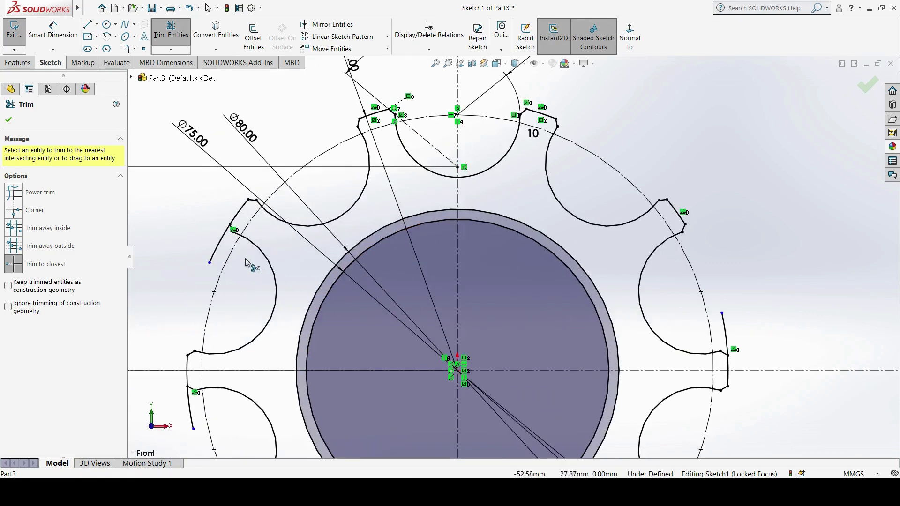
{"action": "left_click", "coordinate": [219, 247]}
Trim the remaining dangling segments around the lower and right teeth until fully defined.
{"action": "scroll", "coordinate": [512, 255], "scroll_direction": "up", "scroll_amount": 3}
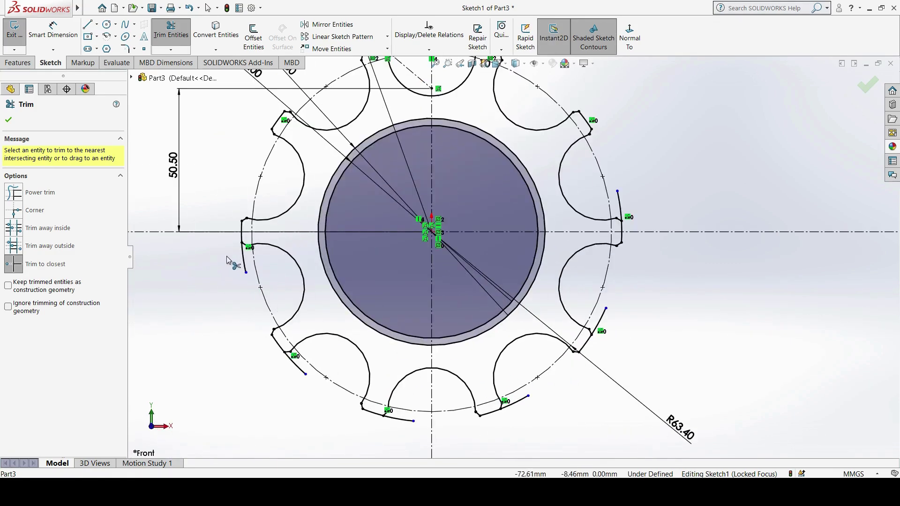
{"action": "left_click", "coordinate": [242, 266]}
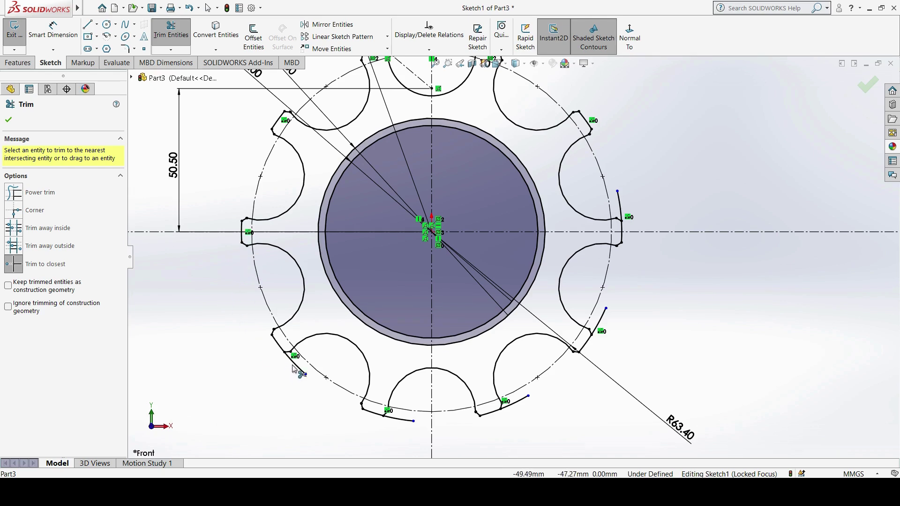
{"action": "left_click", "coordinate": [294, 361]}
{"action": "left_click", "coordinate": [399, 418]}
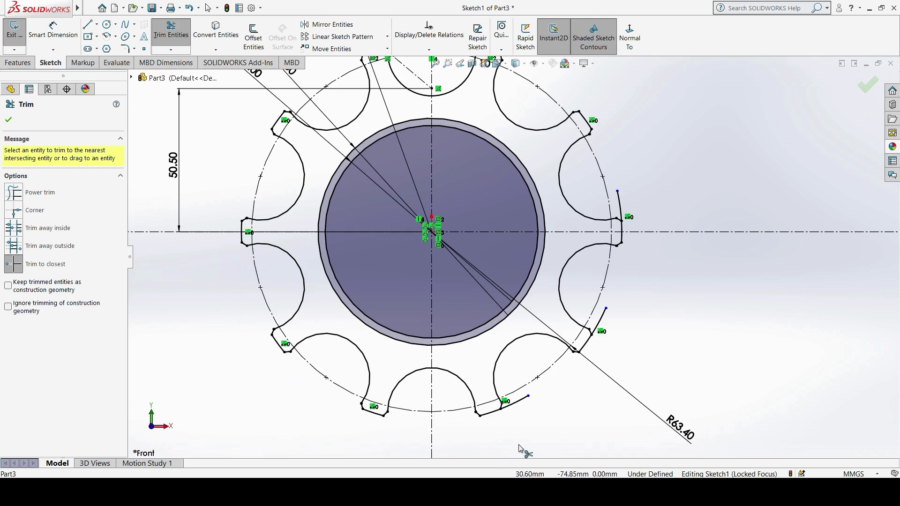
{"action": "left_click", "coordinate": [518, 403]}
{"action": "left_click", "coordinate": [599, 320]}
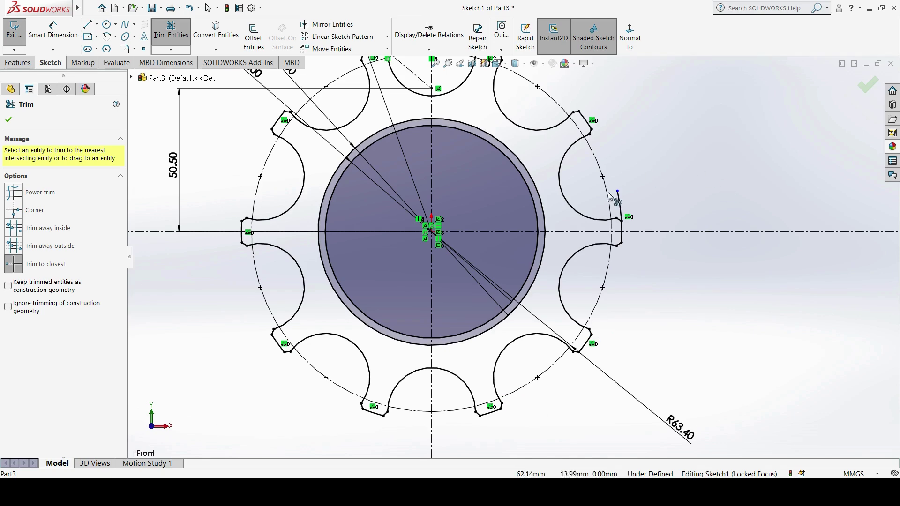
{"action": "scroll", "coordinate": [634, 198], "scroll_direction": "up", "scroll_amount": 2}
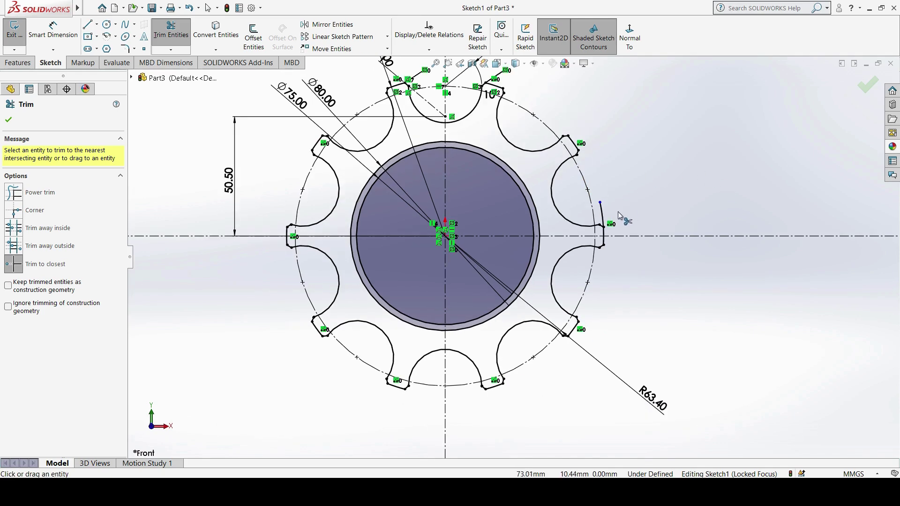
{"action": "left_click", "coordinate": [602, 217]}
{"action": "scroll", "coordinate": [633, 195], "scroll_direction": "down", "scroll_amount": 3}
{"action": "scroll", "coordinate": [634, 192], "scroll_direction": "up", "scroll_amount": 6}
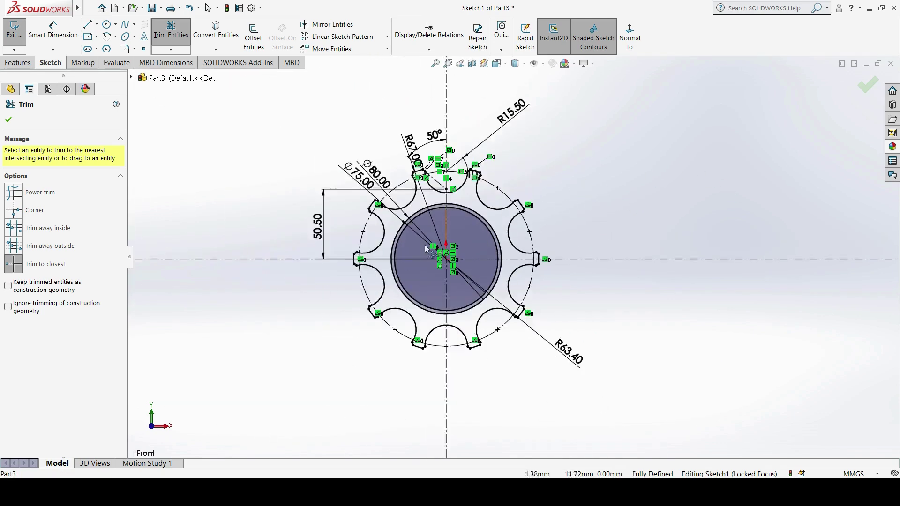
{"action": "scroll", "coordinate": [632, 193], "scroll_direction": "down", "scroll_amount": 3}
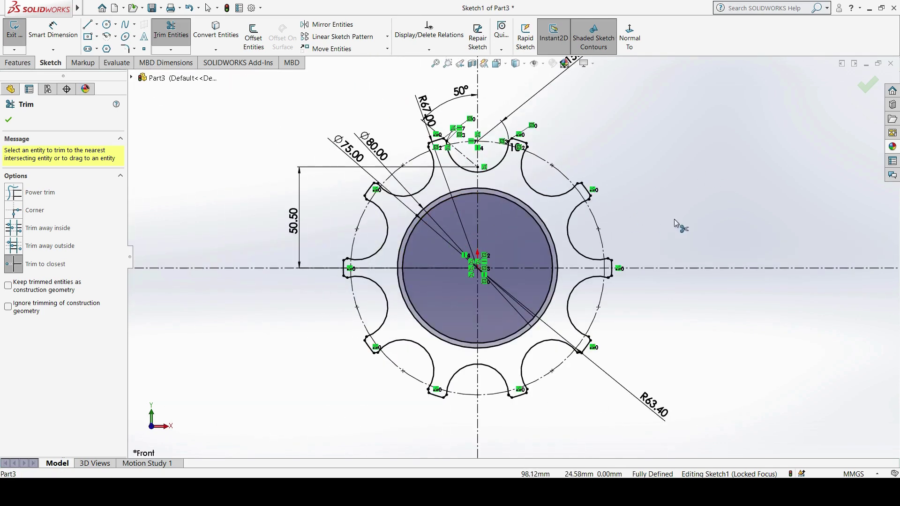
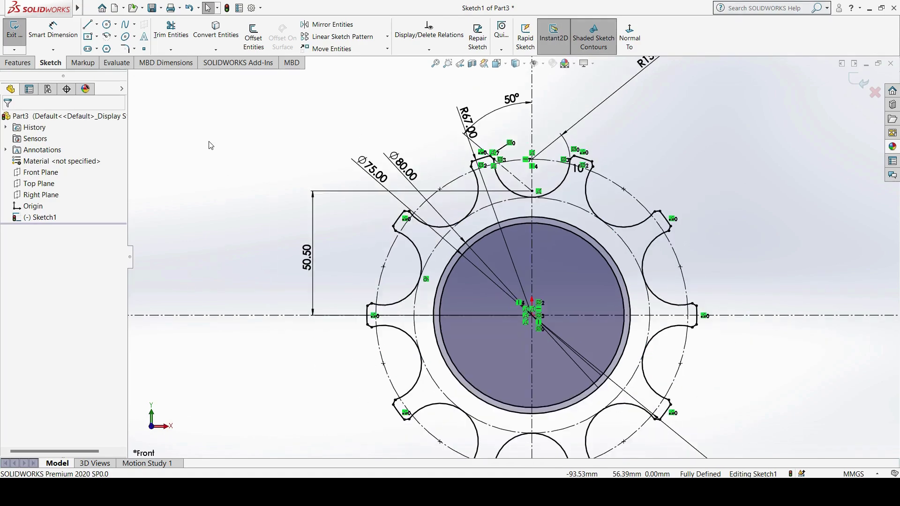
Bring the fully defined gear profile into view and pick the Circle tool.
{"action": "scroll", "coordinate": [466, 221], "scroll_direction": "up", "scroll_amount": 2}
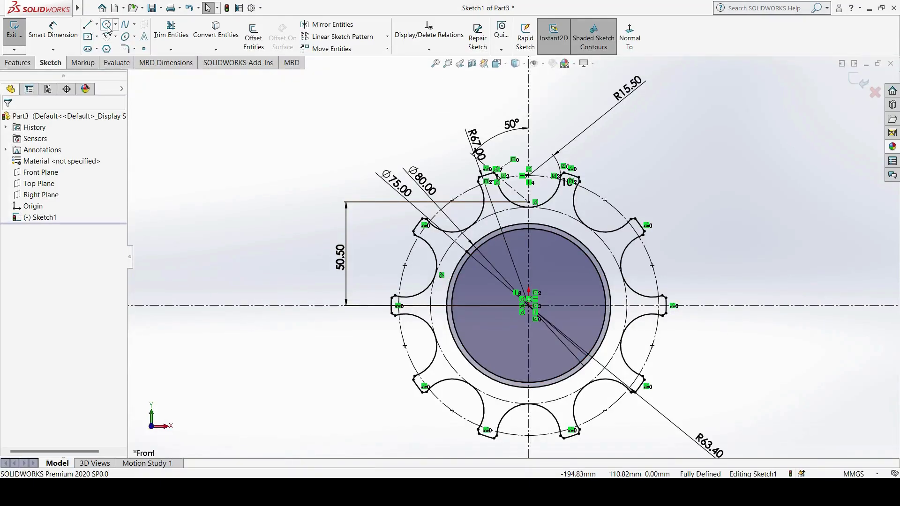
{"action": "left_click", "coordinate": [106, 24]}
Draw a hole circle on the horizontal centreline left of the bore and dimension it Ø8 mm.
{"action": "scroll", "coordinate": [463, 362], "scroll_direction": "down", "scroll_amount": 2}
{"action": "scroll", "coordinate": [518, 271], "scroll_direction": "down", "scroll_amount": 3}
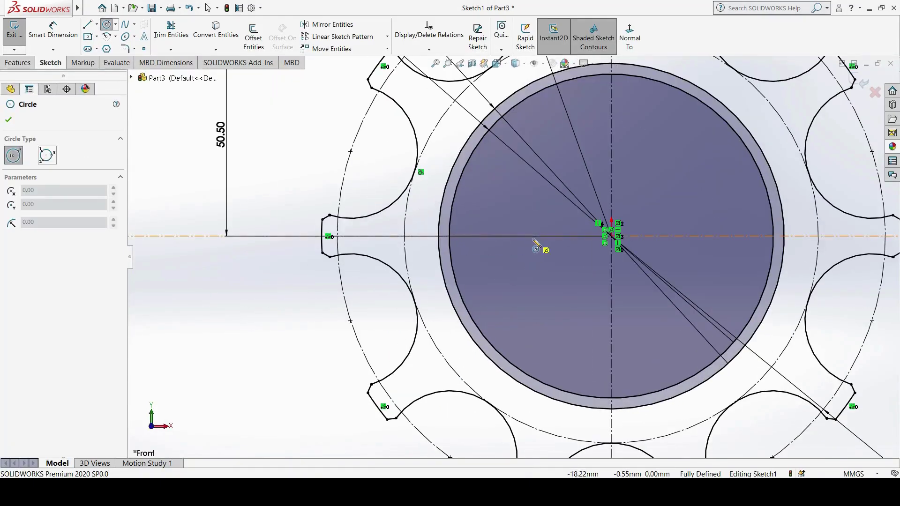
{"action": "left_click", "coordinate": [404, 236]}
{"action": "left_click", "coordinate": [421, 244]}
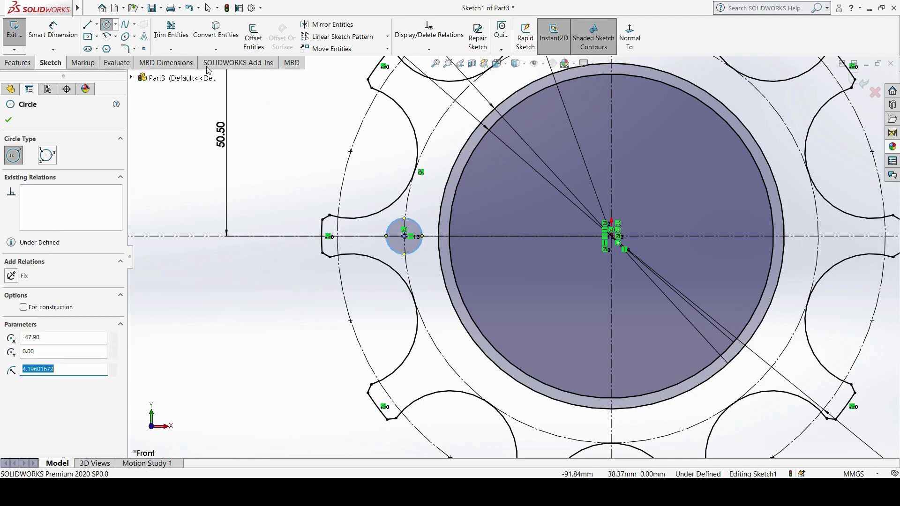
{"action": "left_click", "coordinate": [35, 26]}
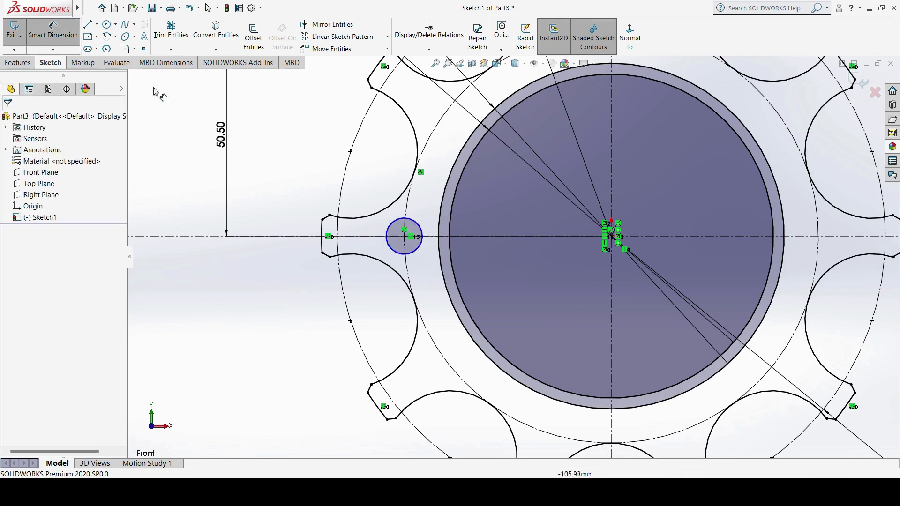
{"action": "left_click", "coordinate": [392, 250]}
{"action": "left_click", "coordinate": [258, 304]}
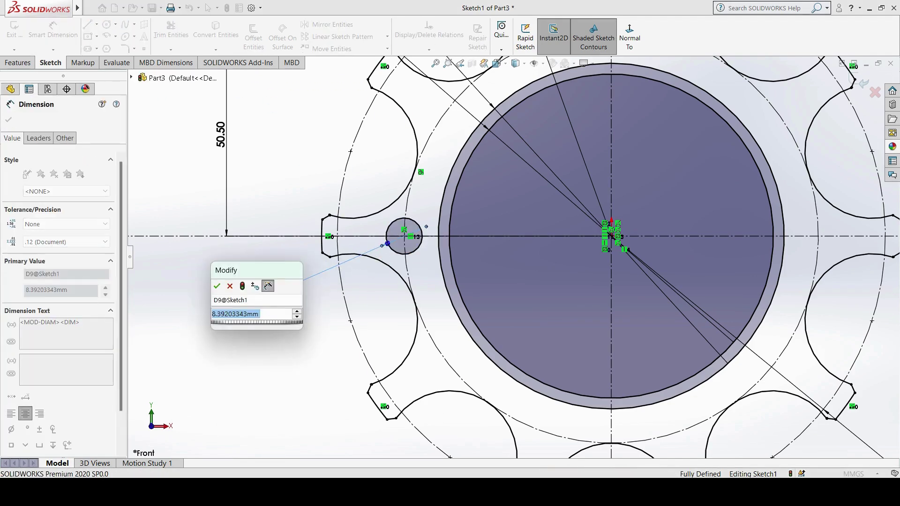
{"action": "key", "text": "Return"}
{"action": "left_click", "coordinate": [280, 360]}
{"action": "key", "text": "f"}
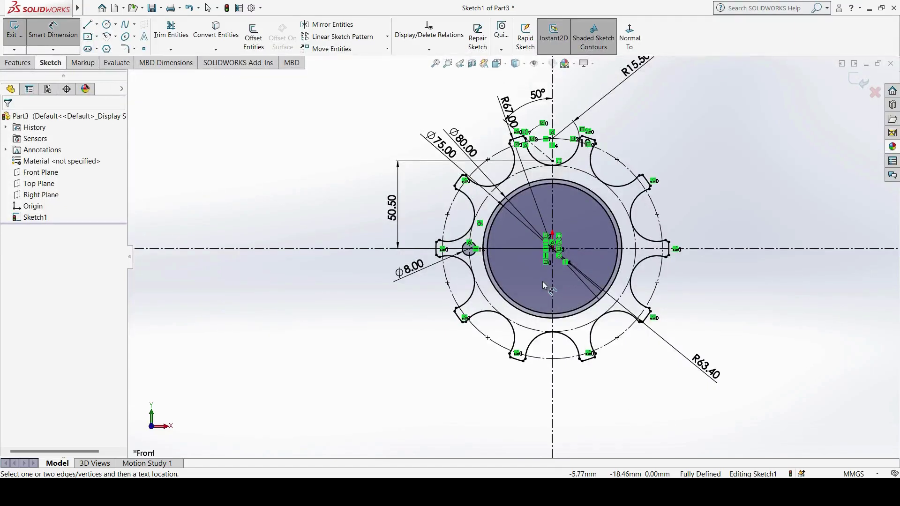
Circular-pattern the Ø8 hole into 5 equally spaced instances about the sketch centre point.
{"action": "scroll", "coordinate": [682, 270], "scroll_direction": "down", "scroll_amount": 2}
{"action": "left_click", "coordinate": [387, 36]}
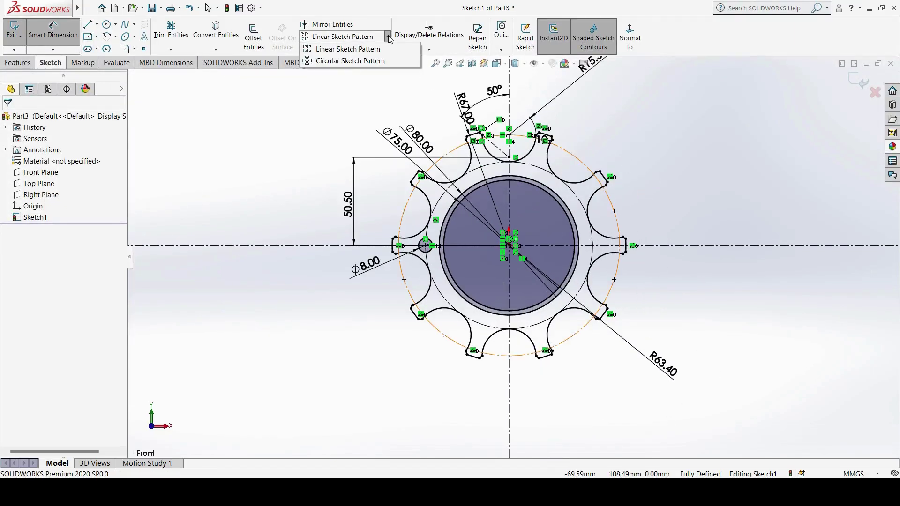
{"action": "left_click", "coordinate": [367, 63]}
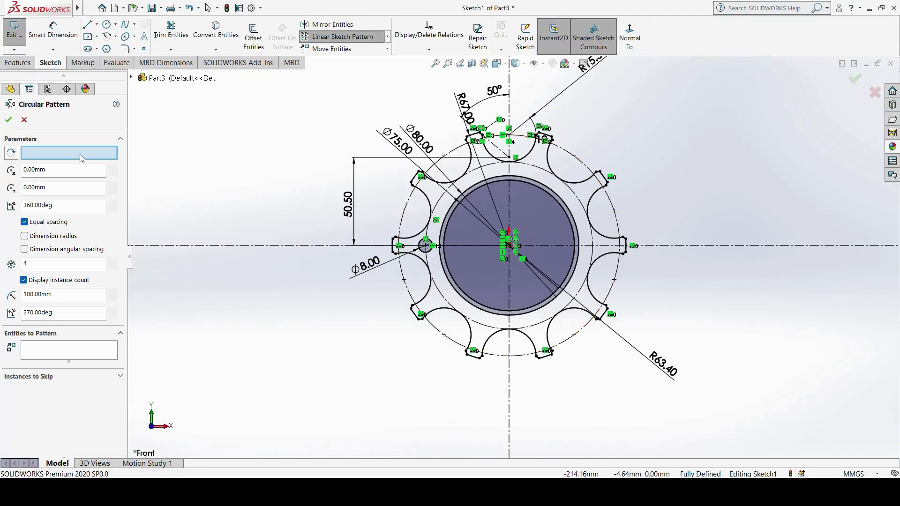
{"action": "left_click", "coordinate": [510, 248]}
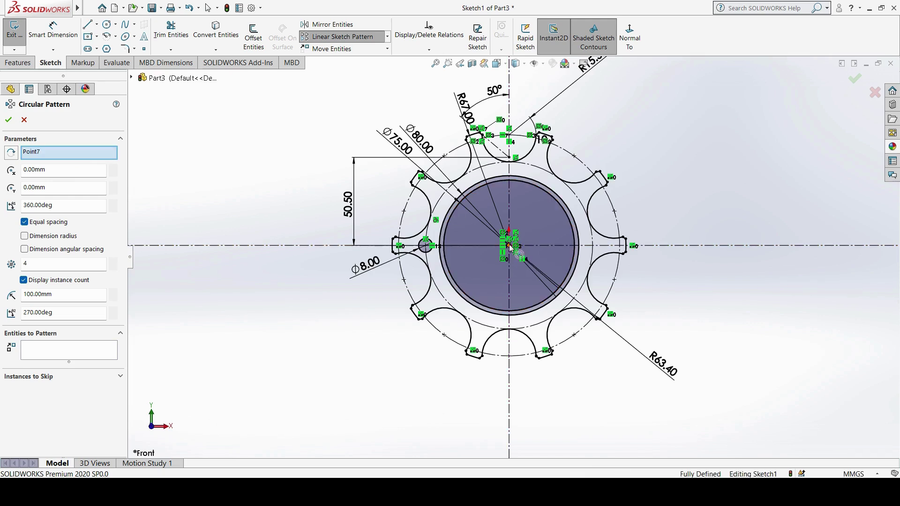
{"action": "left_click", "coordinate": [53, 357]}
{"action": "scroll", "coordinate": [464, 272], "scroll_direction": "up", "scroll_amount": 3}
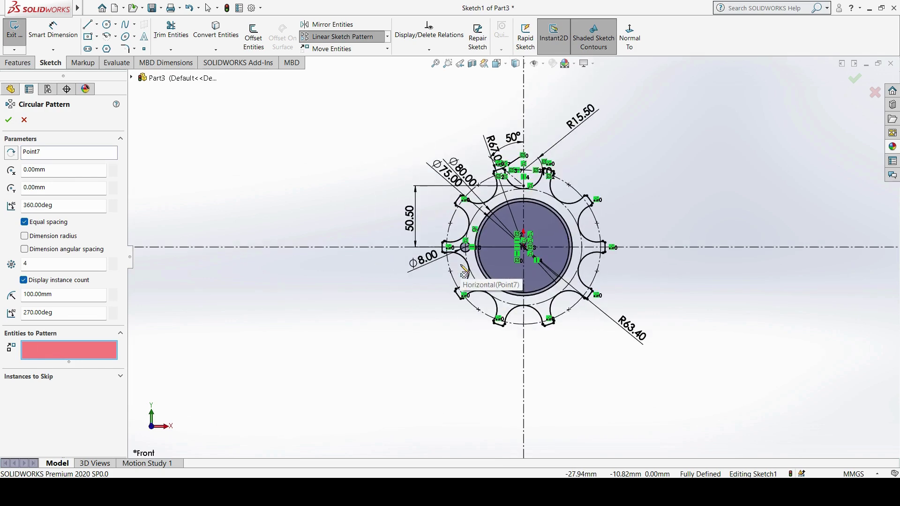
{"action": "scroll", "coordinate": [464, 272], "scroll_direction": "down", "scroll_amount": 4}
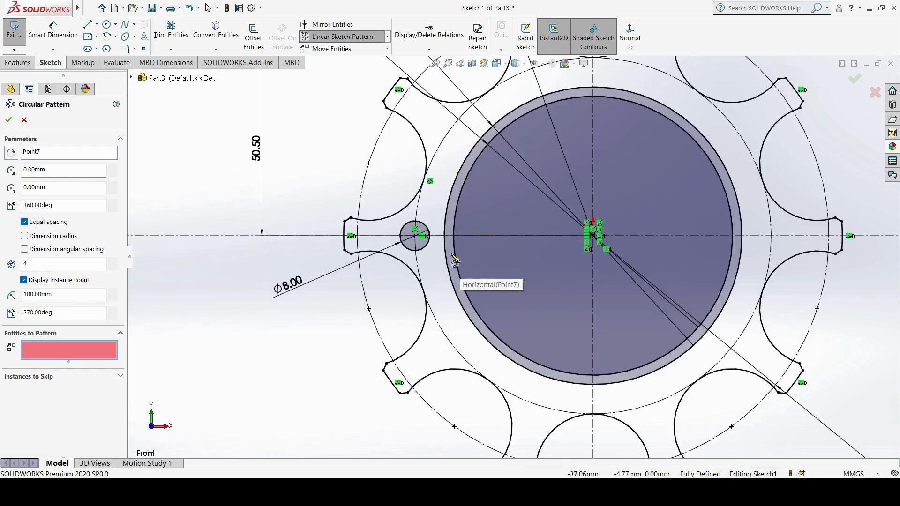
{"action": "left_click", "coordinate": [425, 251]}
{"action": "double_click", "coordinate": [60, 264]}
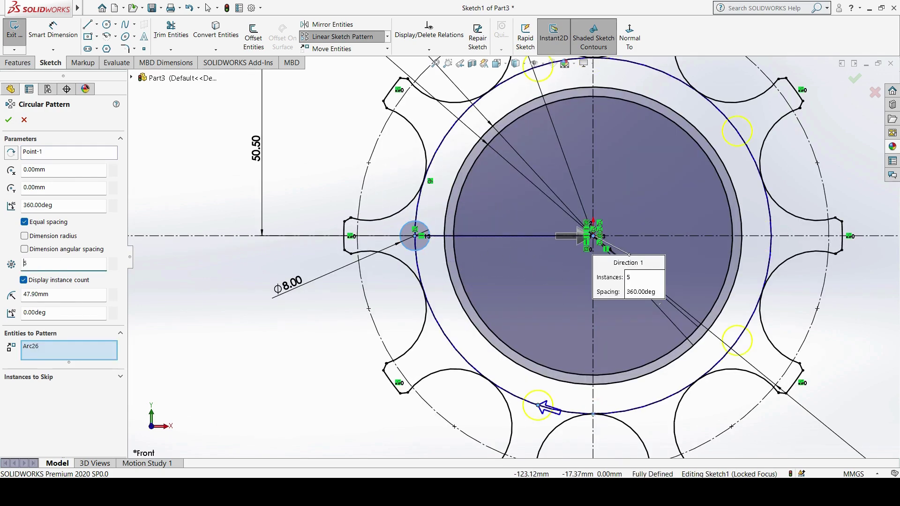
{"action": "left_click", "coordinate": [8, 120]}
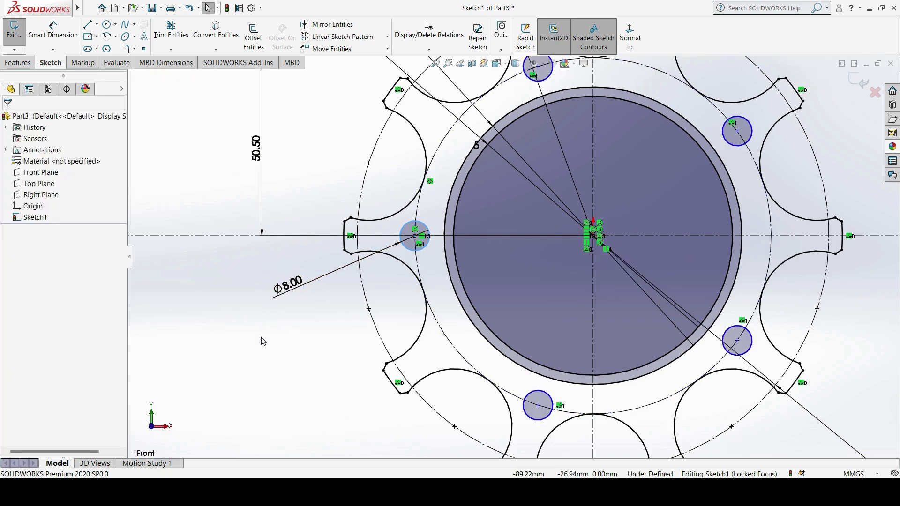
Drag a patterned hole's centre to show the copies are still unconstrained, then fit the view.
{"action": "scroll", "coordinate": [664, 180], "scroll_direction": "up", "scroll_amount": 2}
{"action": "scroll", "coordinate": [664, 179], "scroll_direction": "down", "scroll_amount": 3}
{"action": "scroll", "coordinate": [490, 193], "scroll_direction": "up", "scroll_amount": 1}
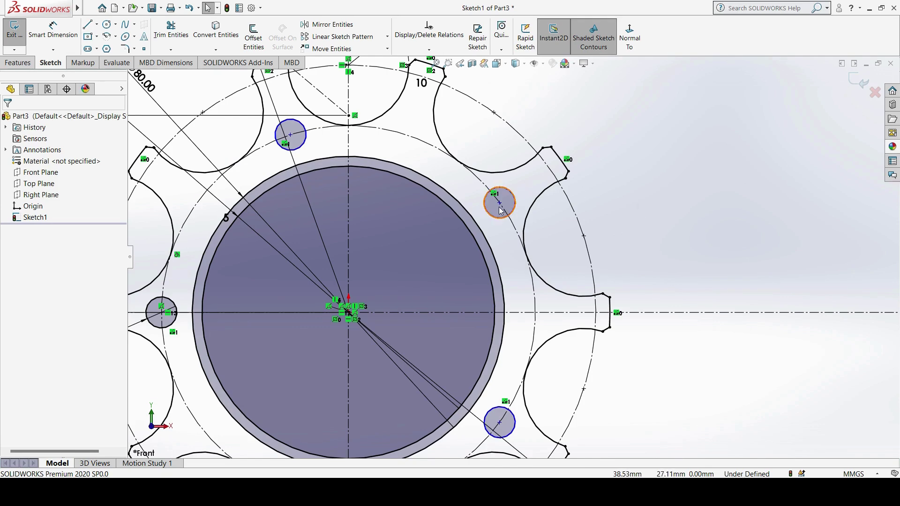
{"action": "mouse_move", "coordinate": [500, 204]}
{"action": "left_mouse_down"}
{"action": "mouse_move", "coordinate": [514, 193]}
{"action": "mouse_move", "coordinate": [490, 211]}
{"action": "mouse_move", "coordinate": [520, 197]}
{"action": "left_mouse_up"}
{"action": "left_click", "coordinate": [731, 238]}
{"action": "key", "text": "f"}
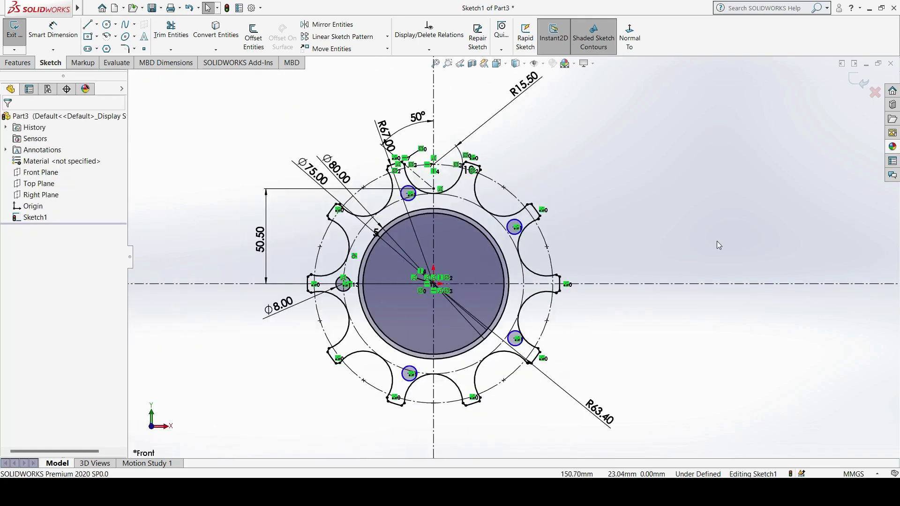
{"action": "scroll", "coordinate": [448, 308], "scroll_direction": "down", "scroll_amount": 1}
{"action": "scroll", "coordinate": [520, 268], "scroll_direction": "down", "scroll_amount": 2}
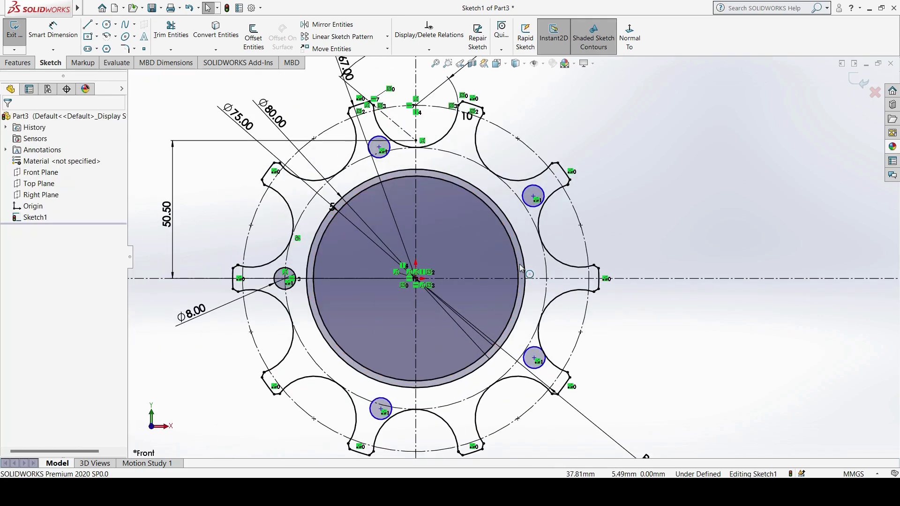
Add a Coincident relation between one patterned hole's centre and the Ø75 circle.
{"action": "left_click", "coordinate": [429, 50]}
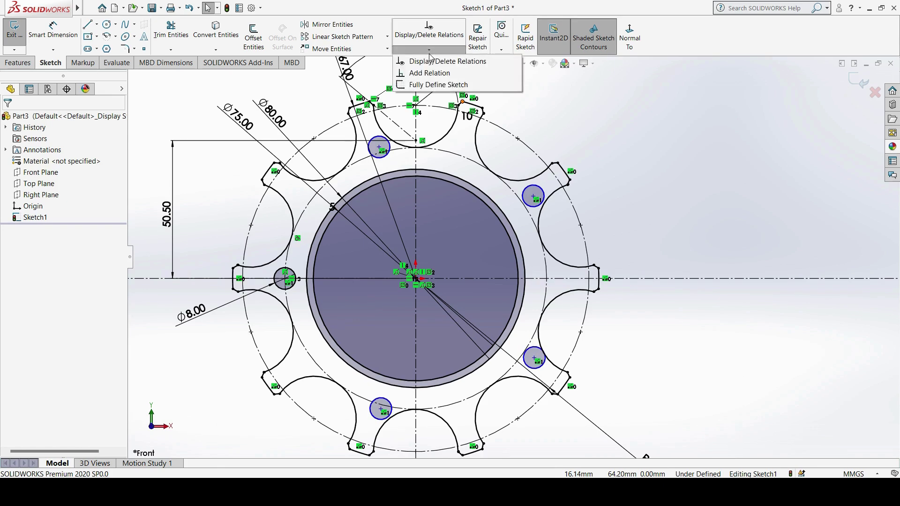
{"action": "left_click", "coordinate": [431, 74]}
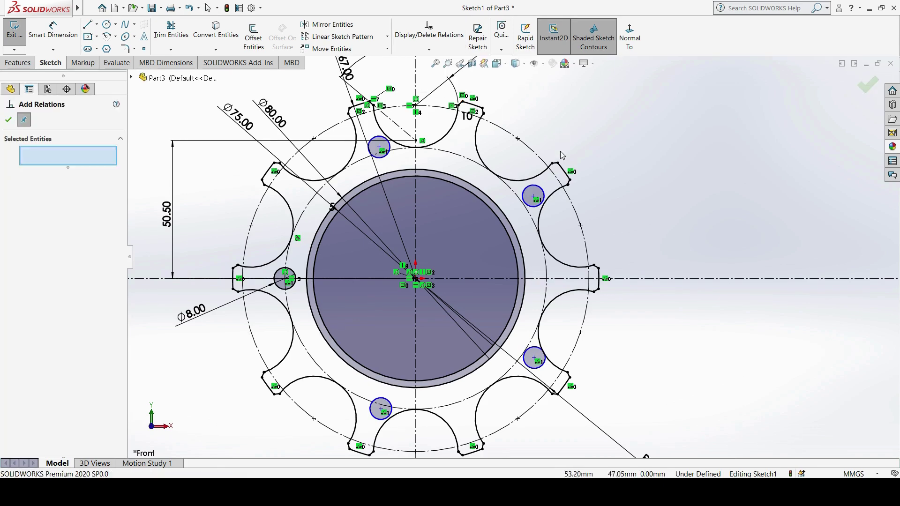
{"action": "left_click", "coordinate": [532, 197]}
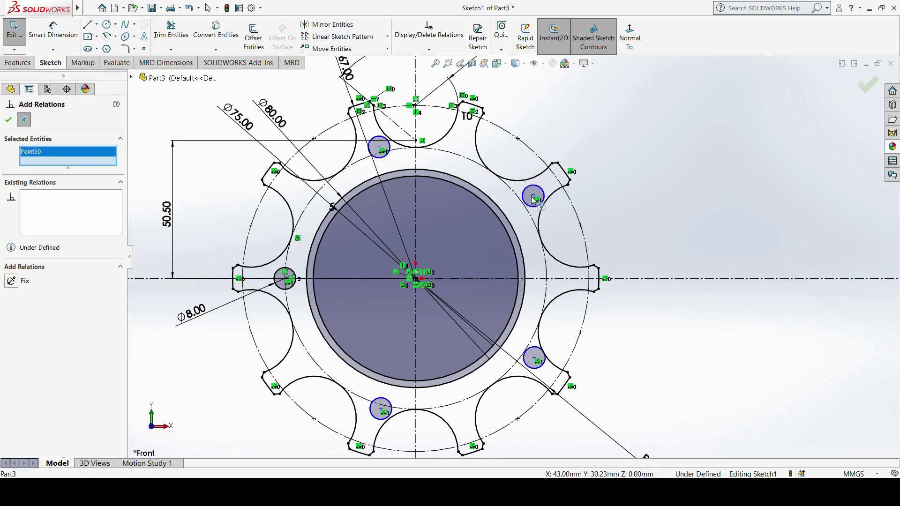
{"action": "left_click", "coordinate": [532, 221]}
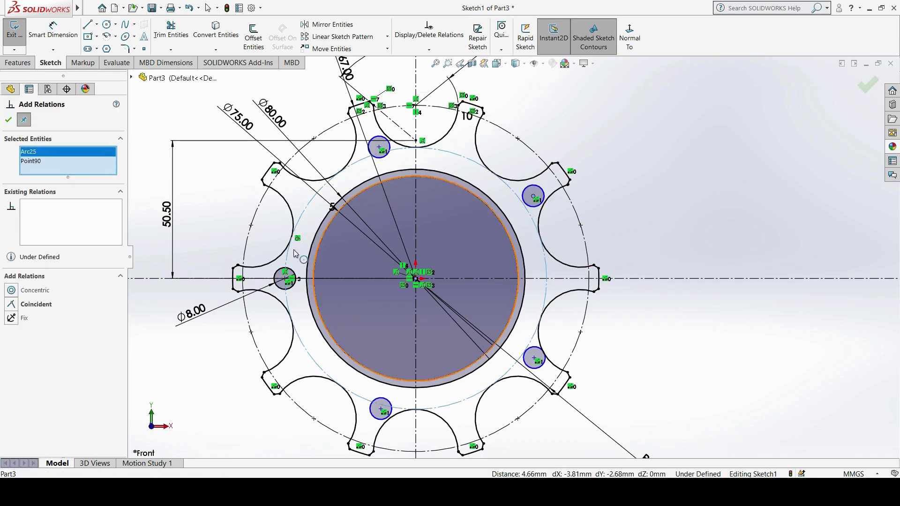
{"action": "left_click", "coordinate": [46, 308]}
Make the top hole's centre coincident with the Ø75 circle as well.
{"action": "right_click", "coordinate": [76, 175]}
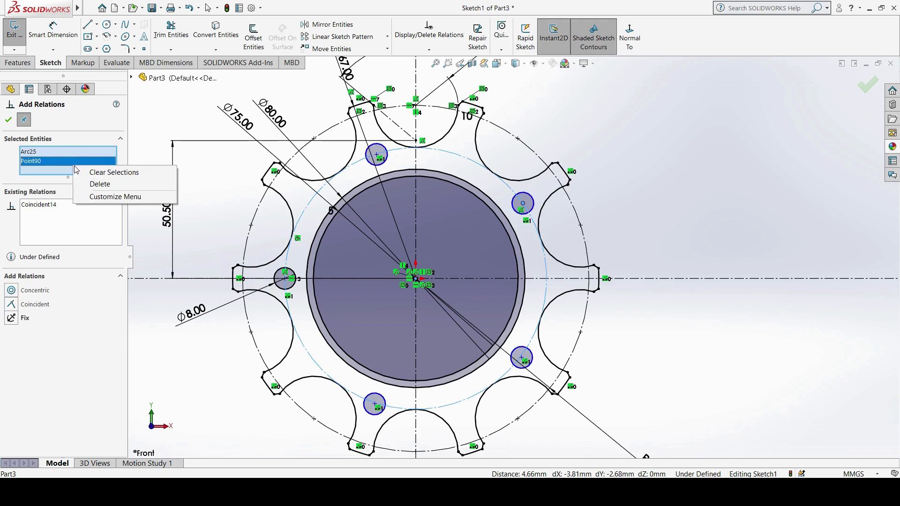
{"action": "left_click", "coordinate": [91, 174]}
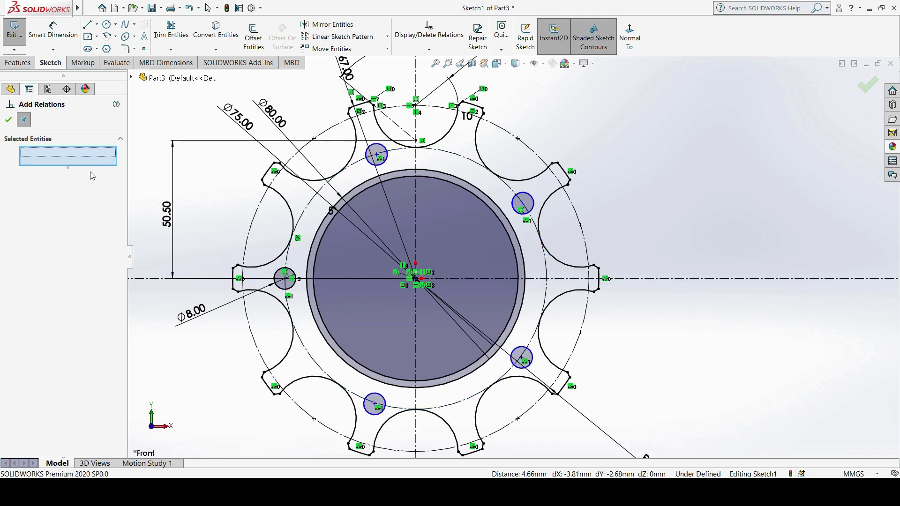
{"action": "left_click", "coordinate": [377, 156]}
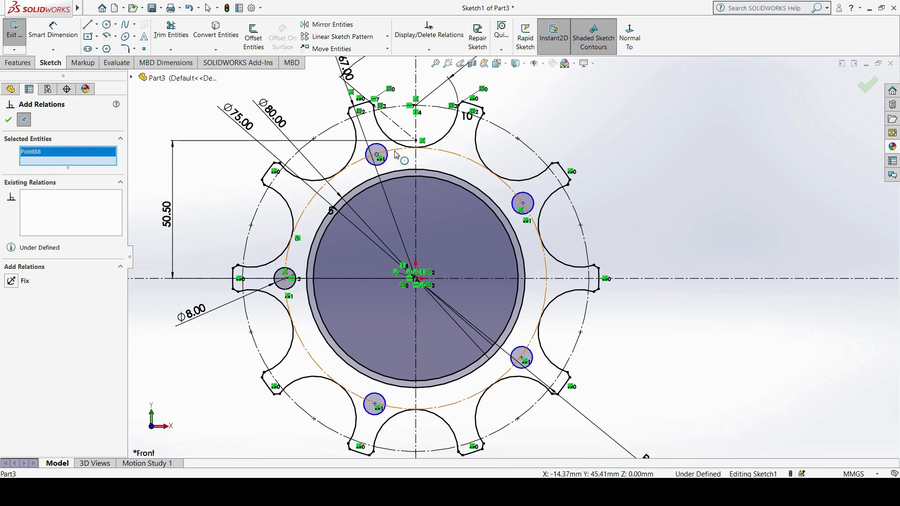
{"action": "left_click", "coordinate": [395, 150]}
{"action": "left_click", "coordinate": [40, 305]}
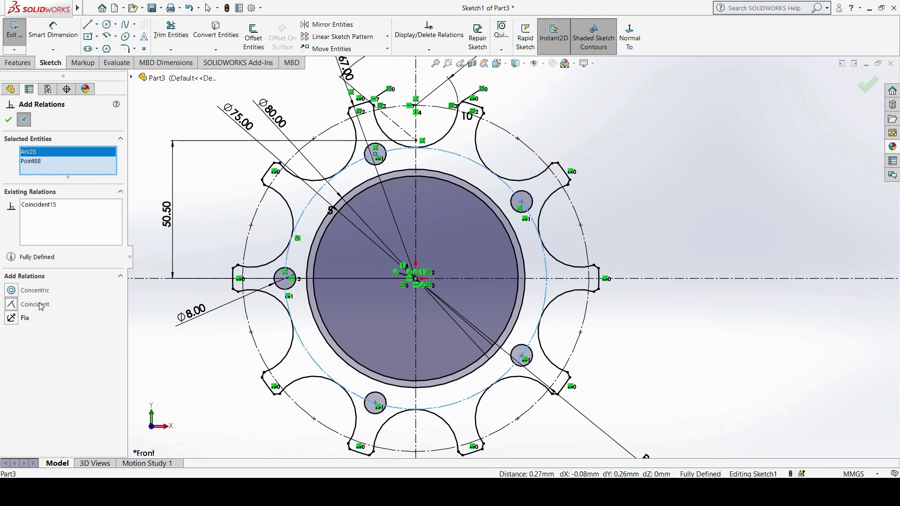
{"action": "left_click", "coordinate": [8, 120]}
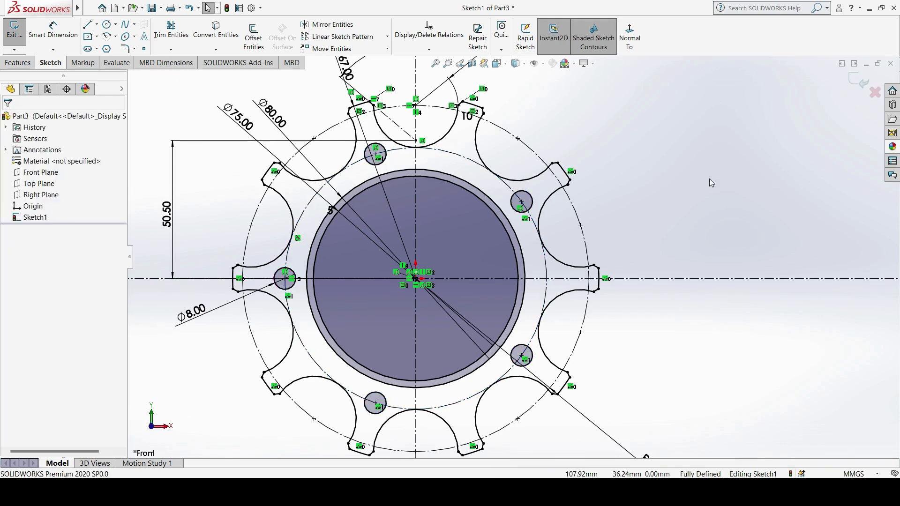
{"action": "key", "text": "f"}
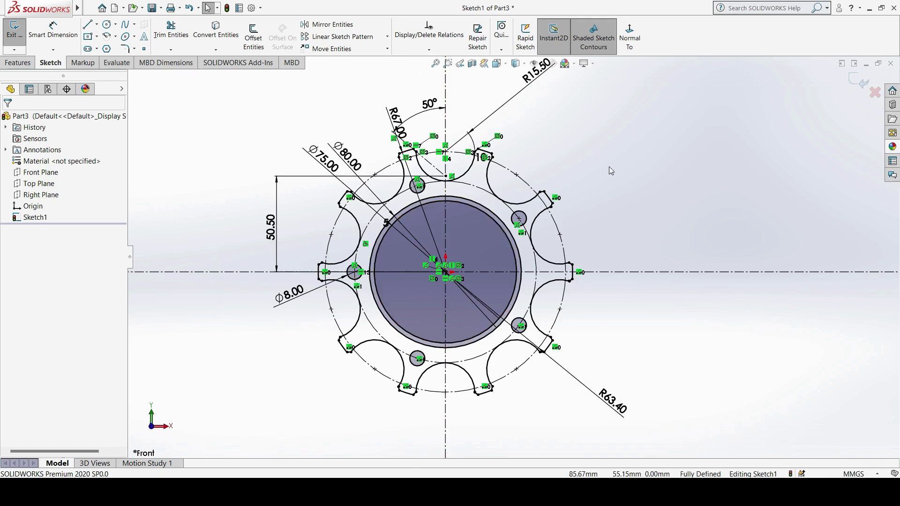
Turn off View Sketch Relations and View Sketch Dimensions under Hide/Show Items.
{"action": "scroll", "coordinate": [608, 167], "scroll_direction": "up", "scroll_amount": 2}
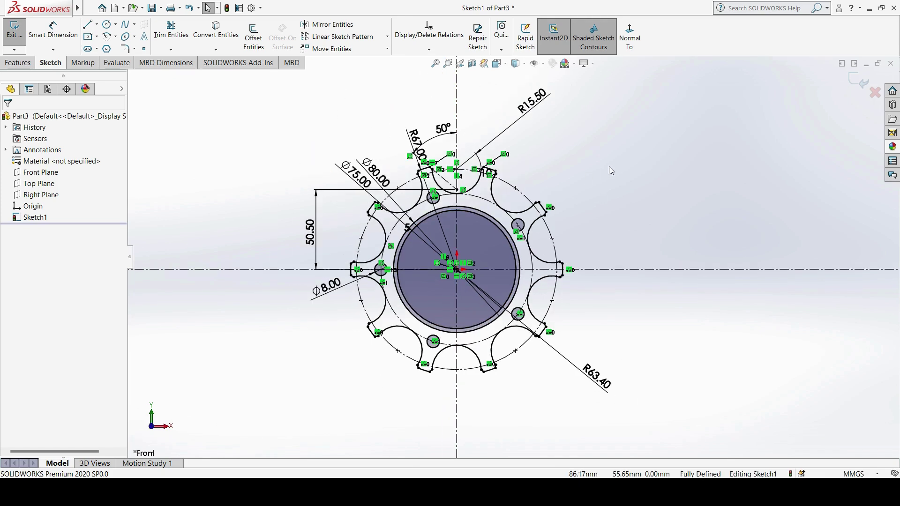
{"action": "left_click", "coordinate": [544, 65]}
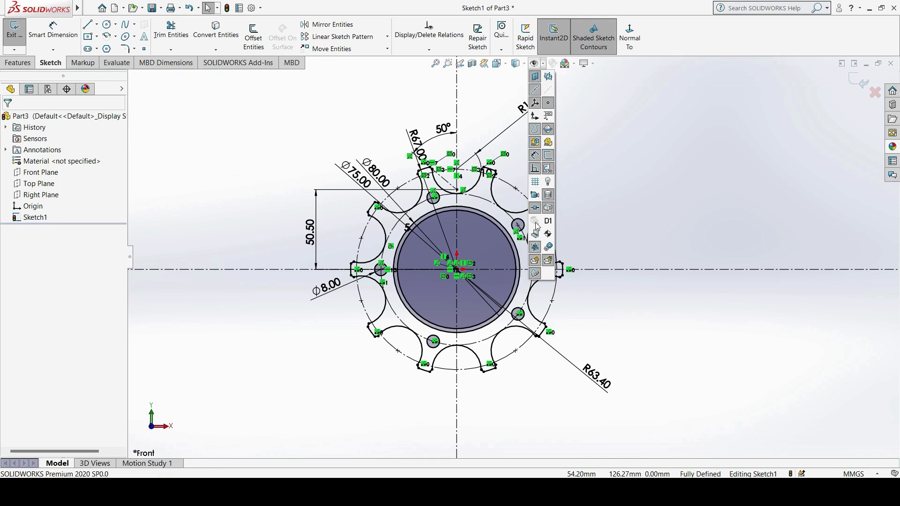
{"action": "left_click", "coordinate": [534, 171]}
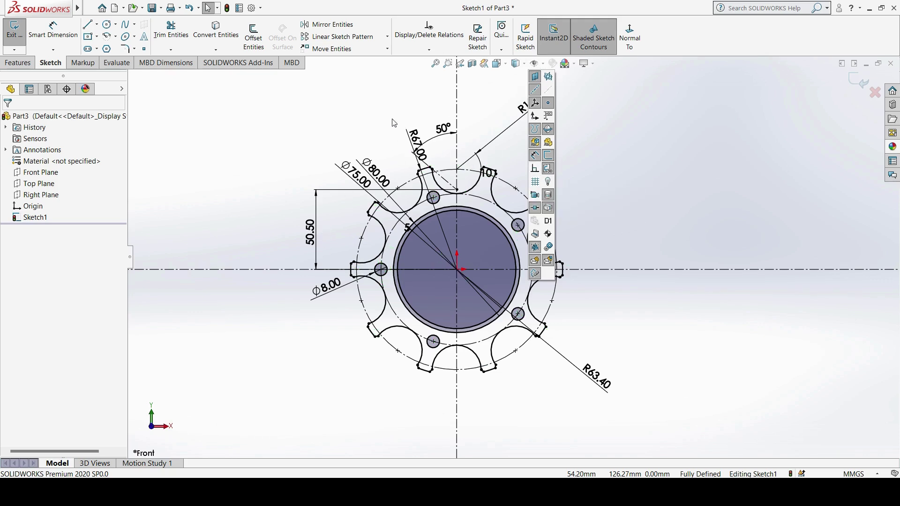
{"action": "left_click", "coordinate": [539, 161]}
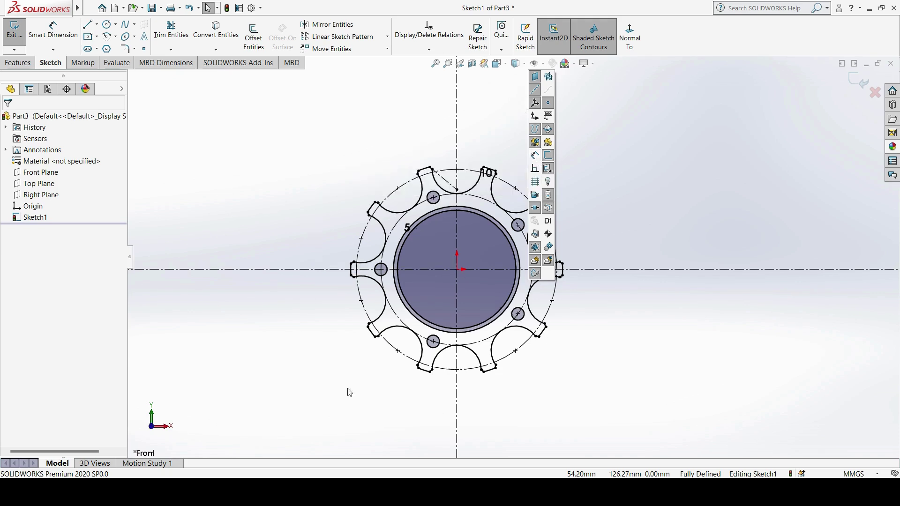